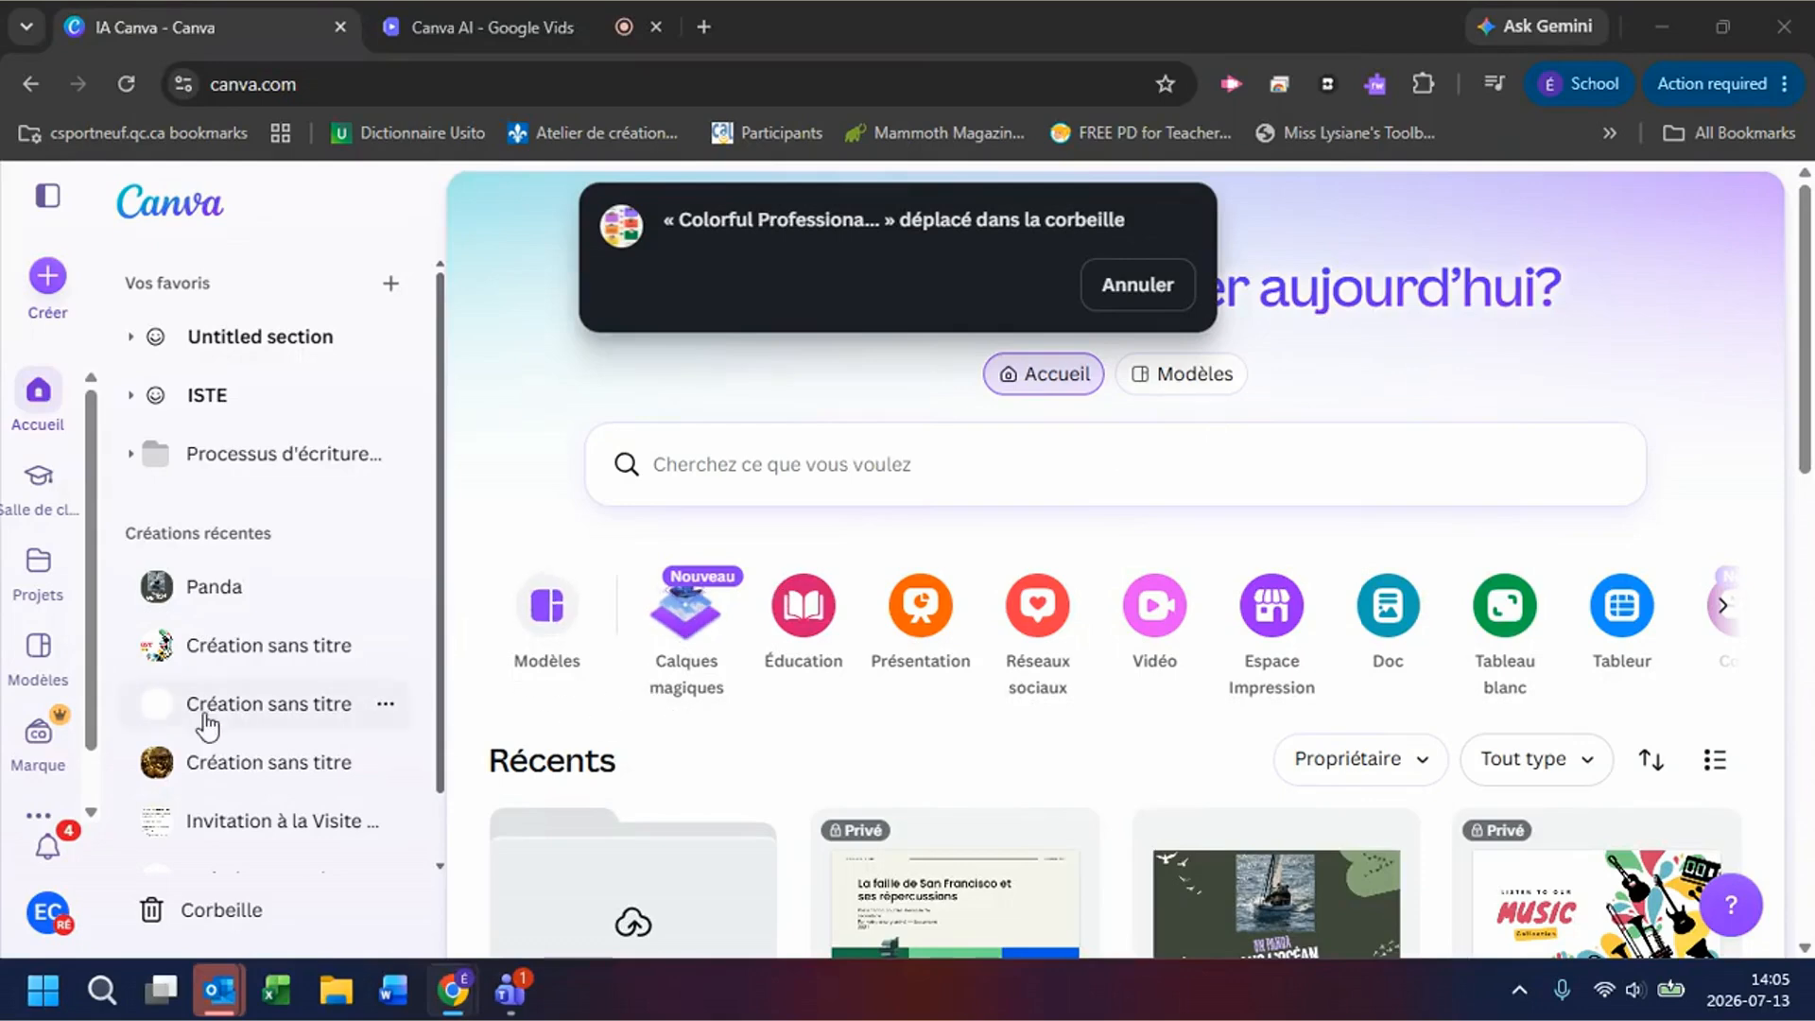
Step: Open the IA Canva assistant and choose Présentation as the type of creation
{"action": "left_click", "coordinate": [26, 824]}
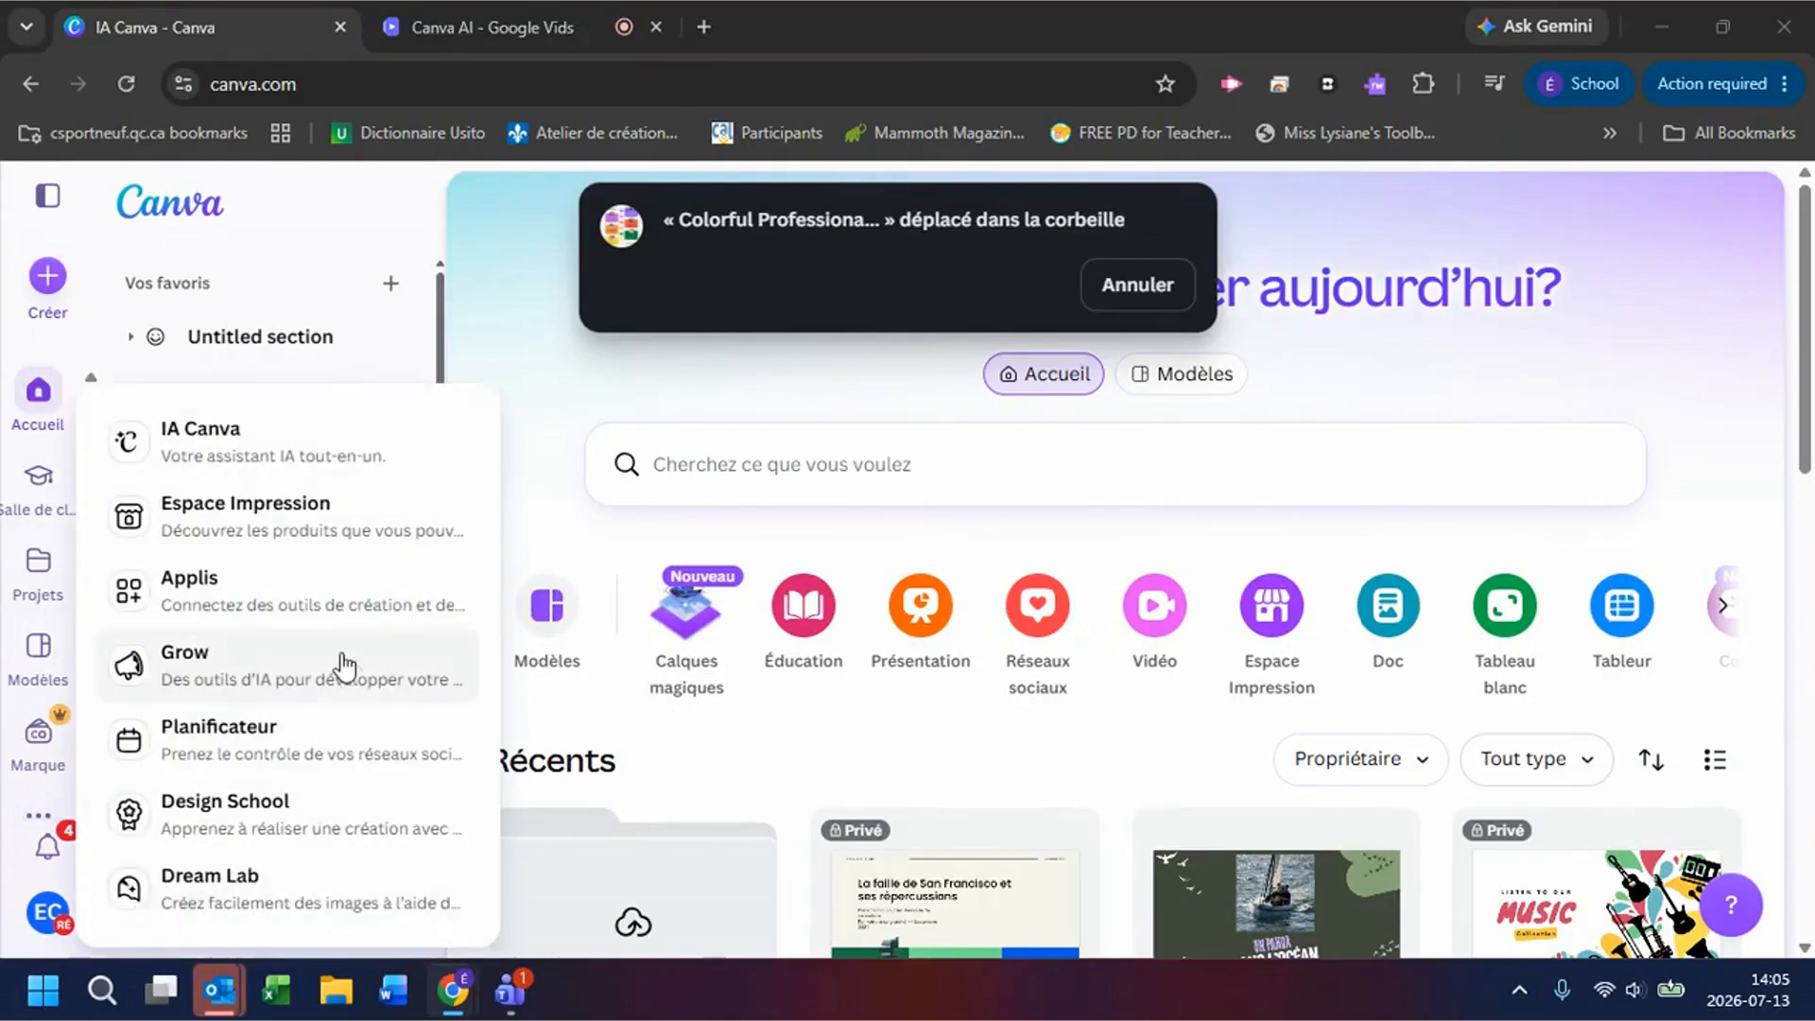
{"action": "left_click", "coordinate": [267, 457]}
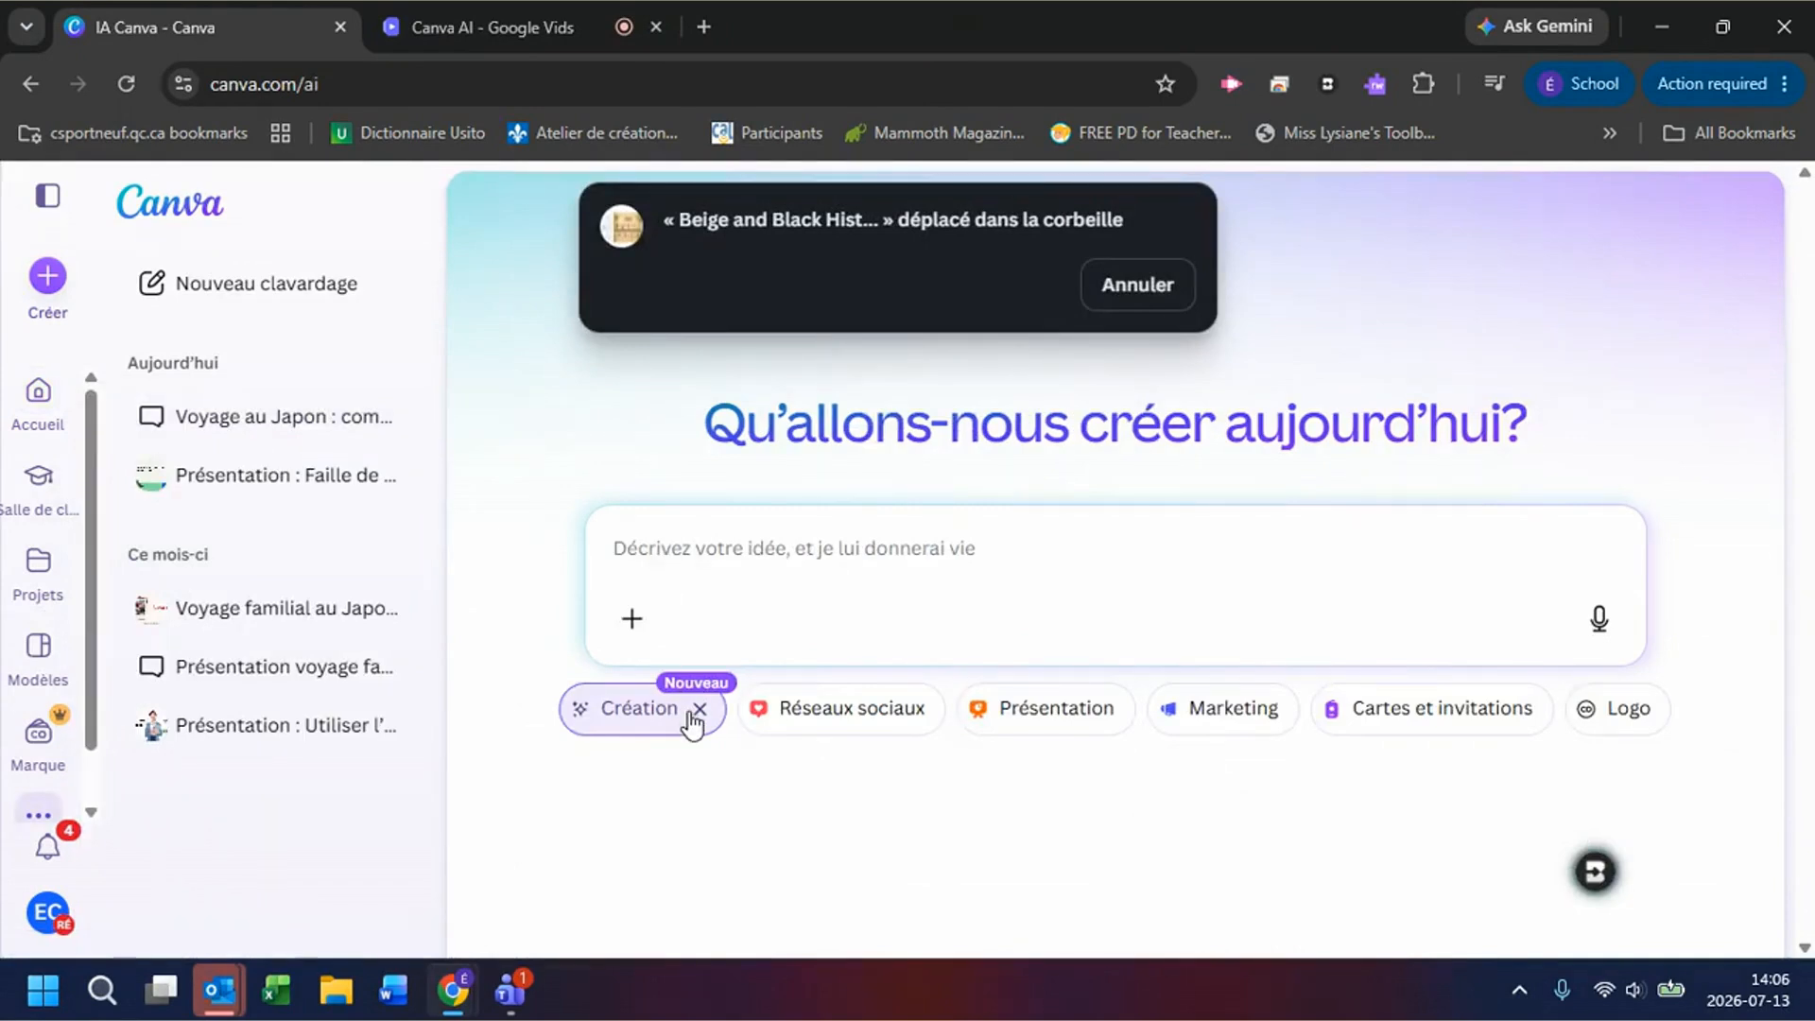
{"action": "left_click", "coordinate": [1094, 737]}
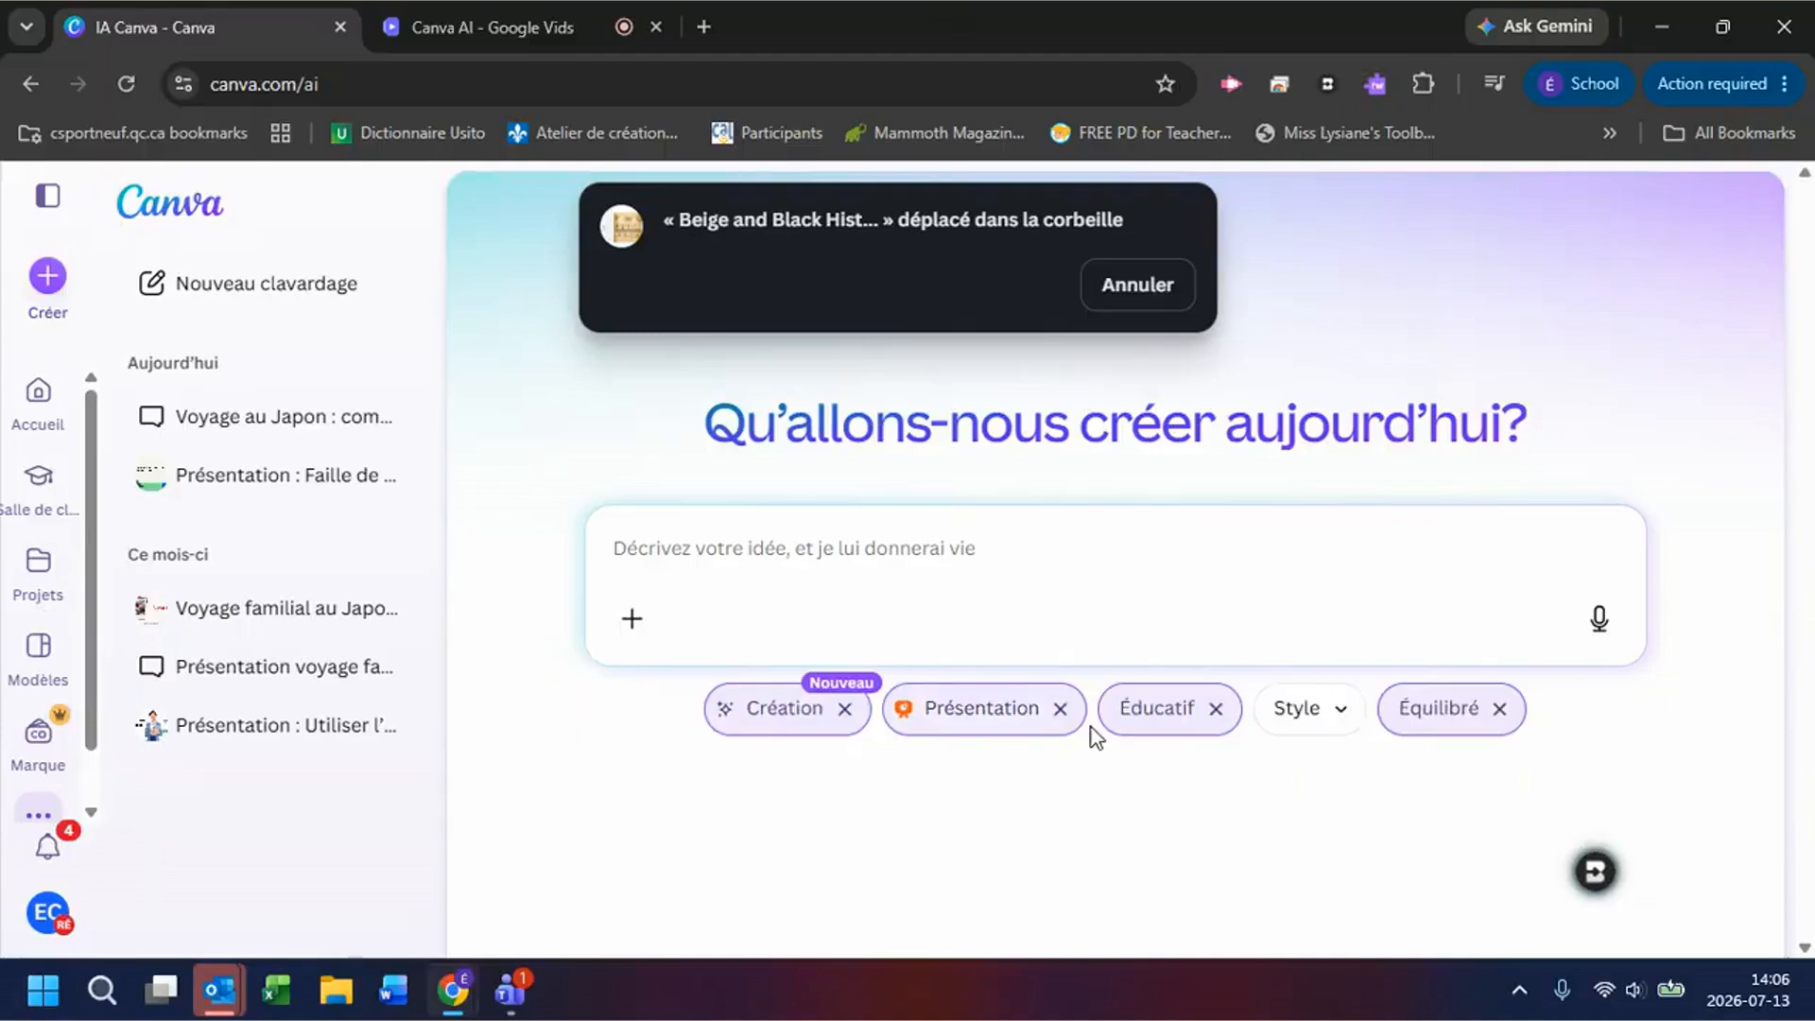
Step: Enter the prompt "Créer une présentation d'un voyage familiale à l'époque des incas."
{"action": "left_click", "coordinate": [901, 550]}
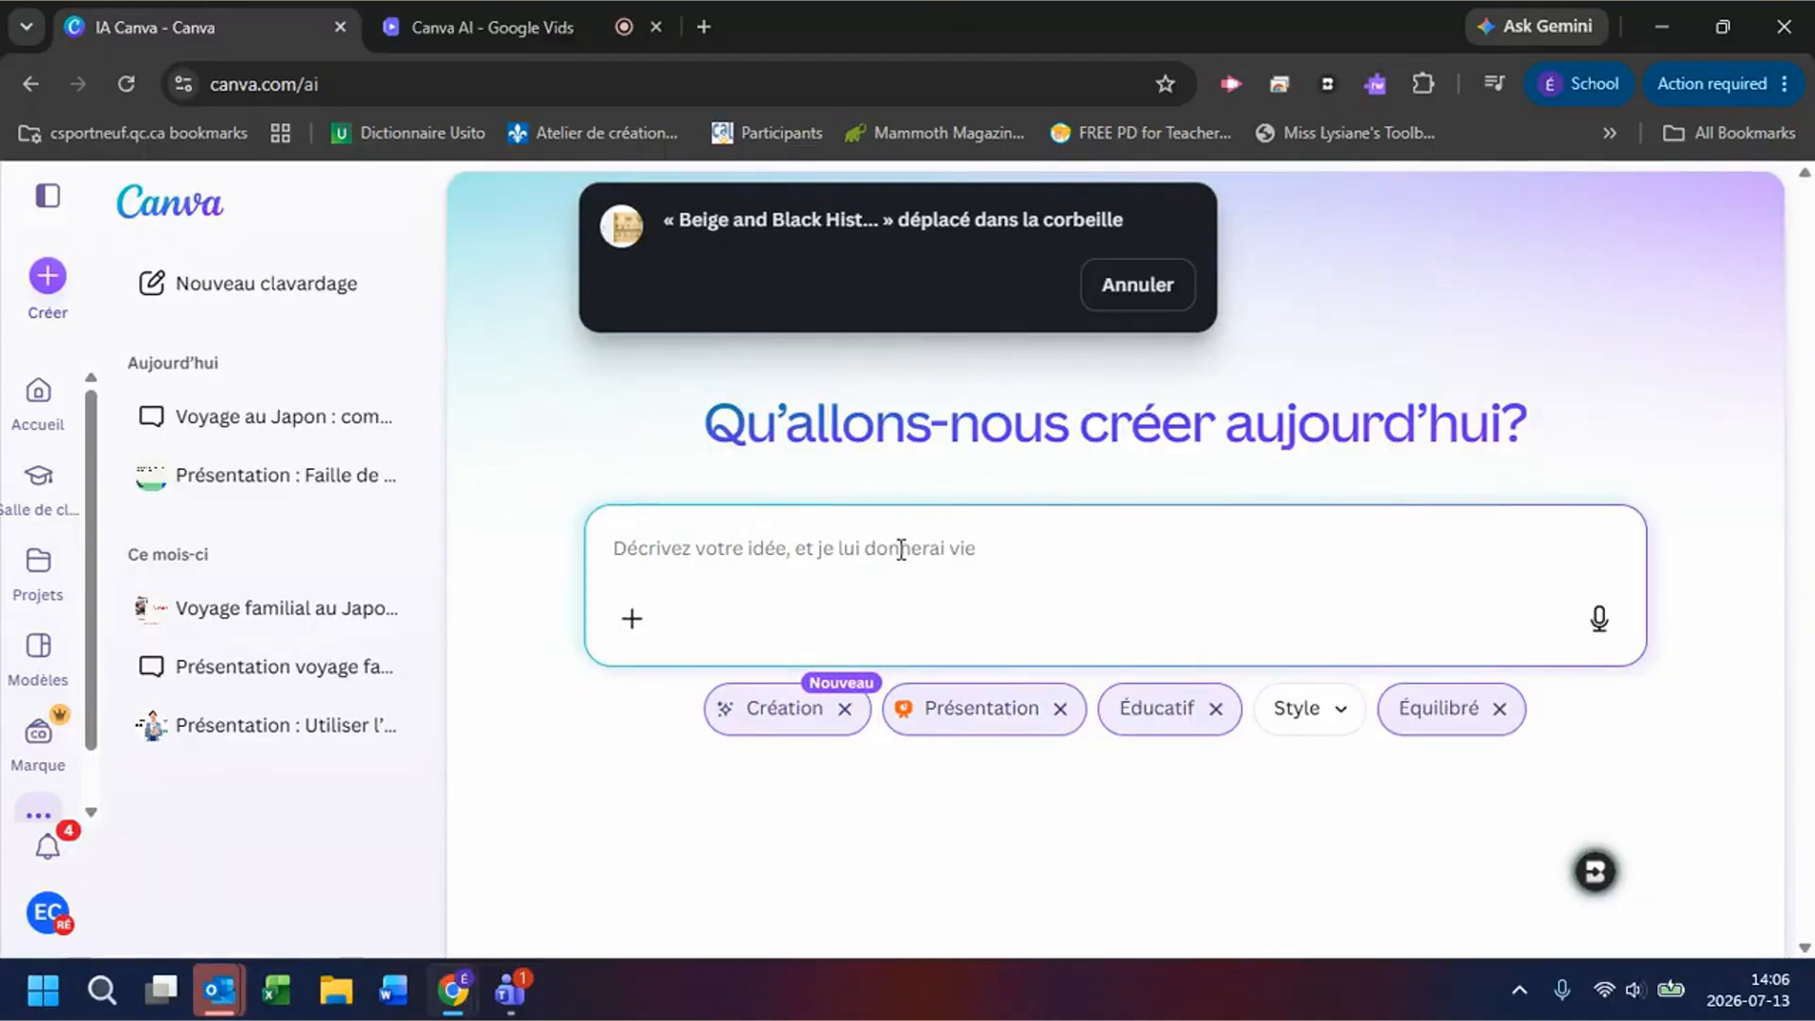
{"action": "type", "text": "Créer nue"}
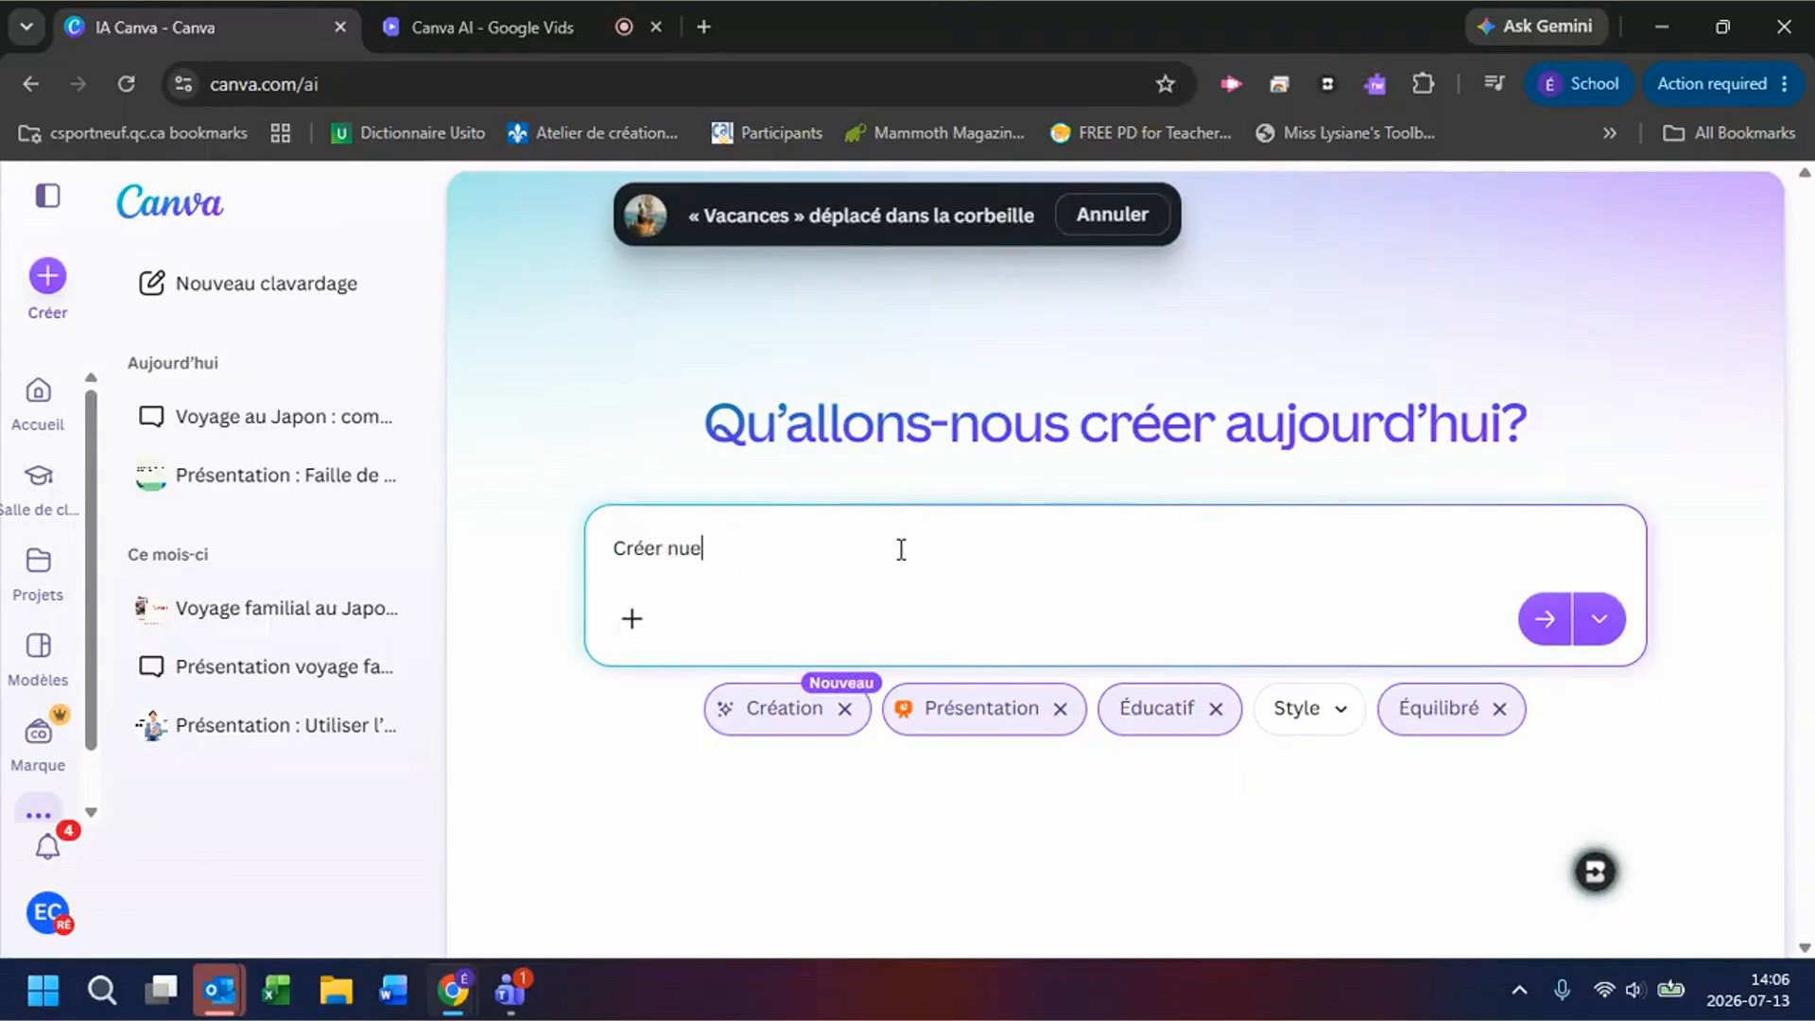
{"action": "key", "text": "BackSpace"}
{"action": "key", "text": "BackSpace"}
{"action": "key", "text": "BackSpace"}
{"action": "type", "text": "une présentation d'un v"}
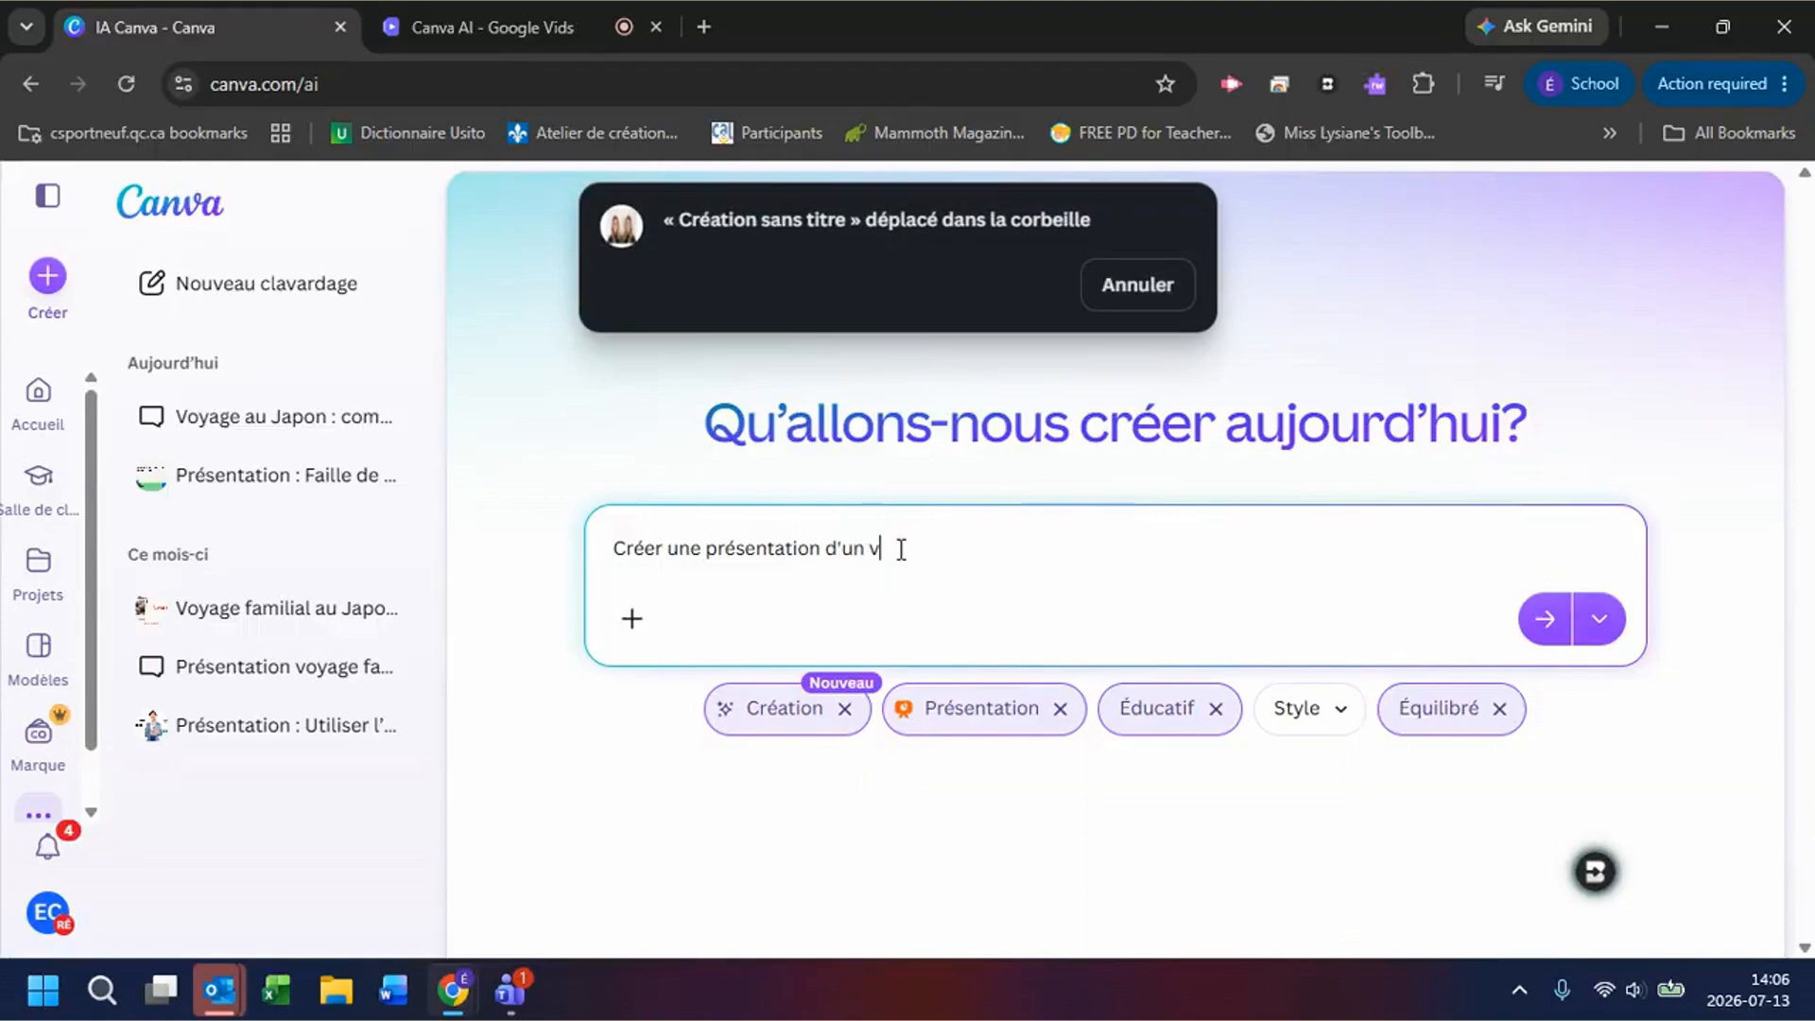
{"action": "type", "text": "oyage familiale à l'époque"}
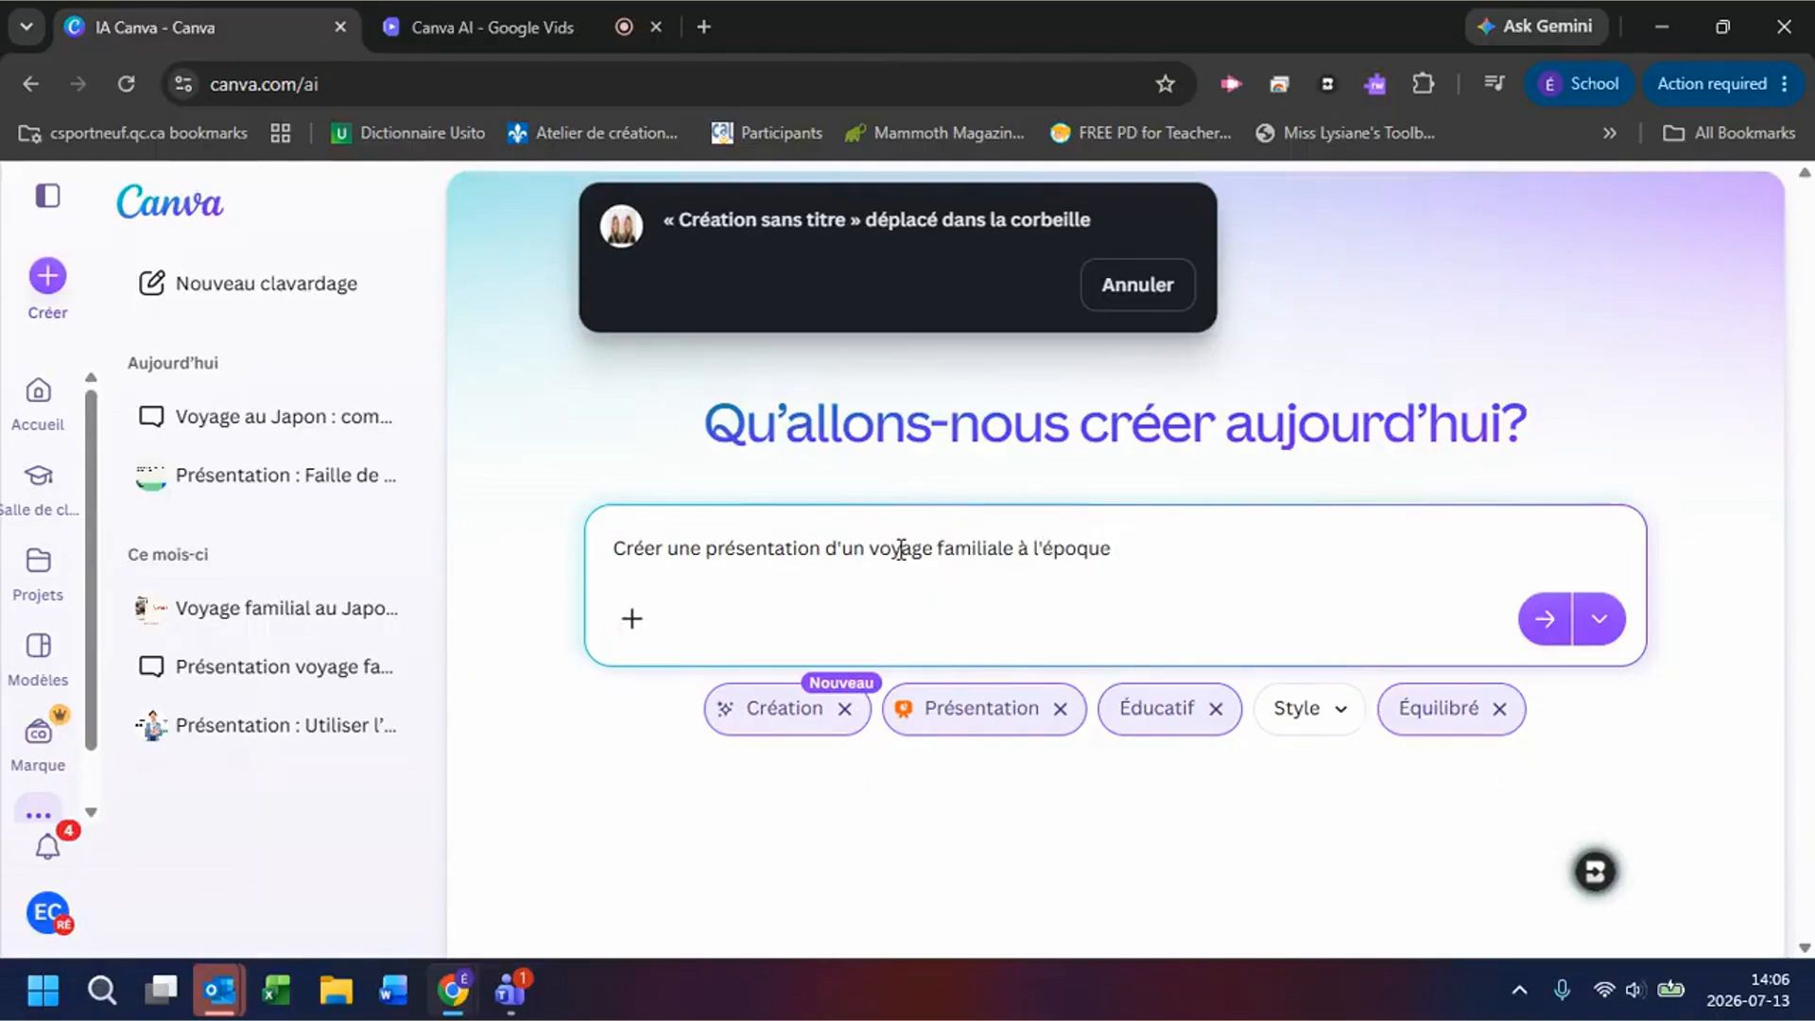
{"action": "type", "text": " des incas"}
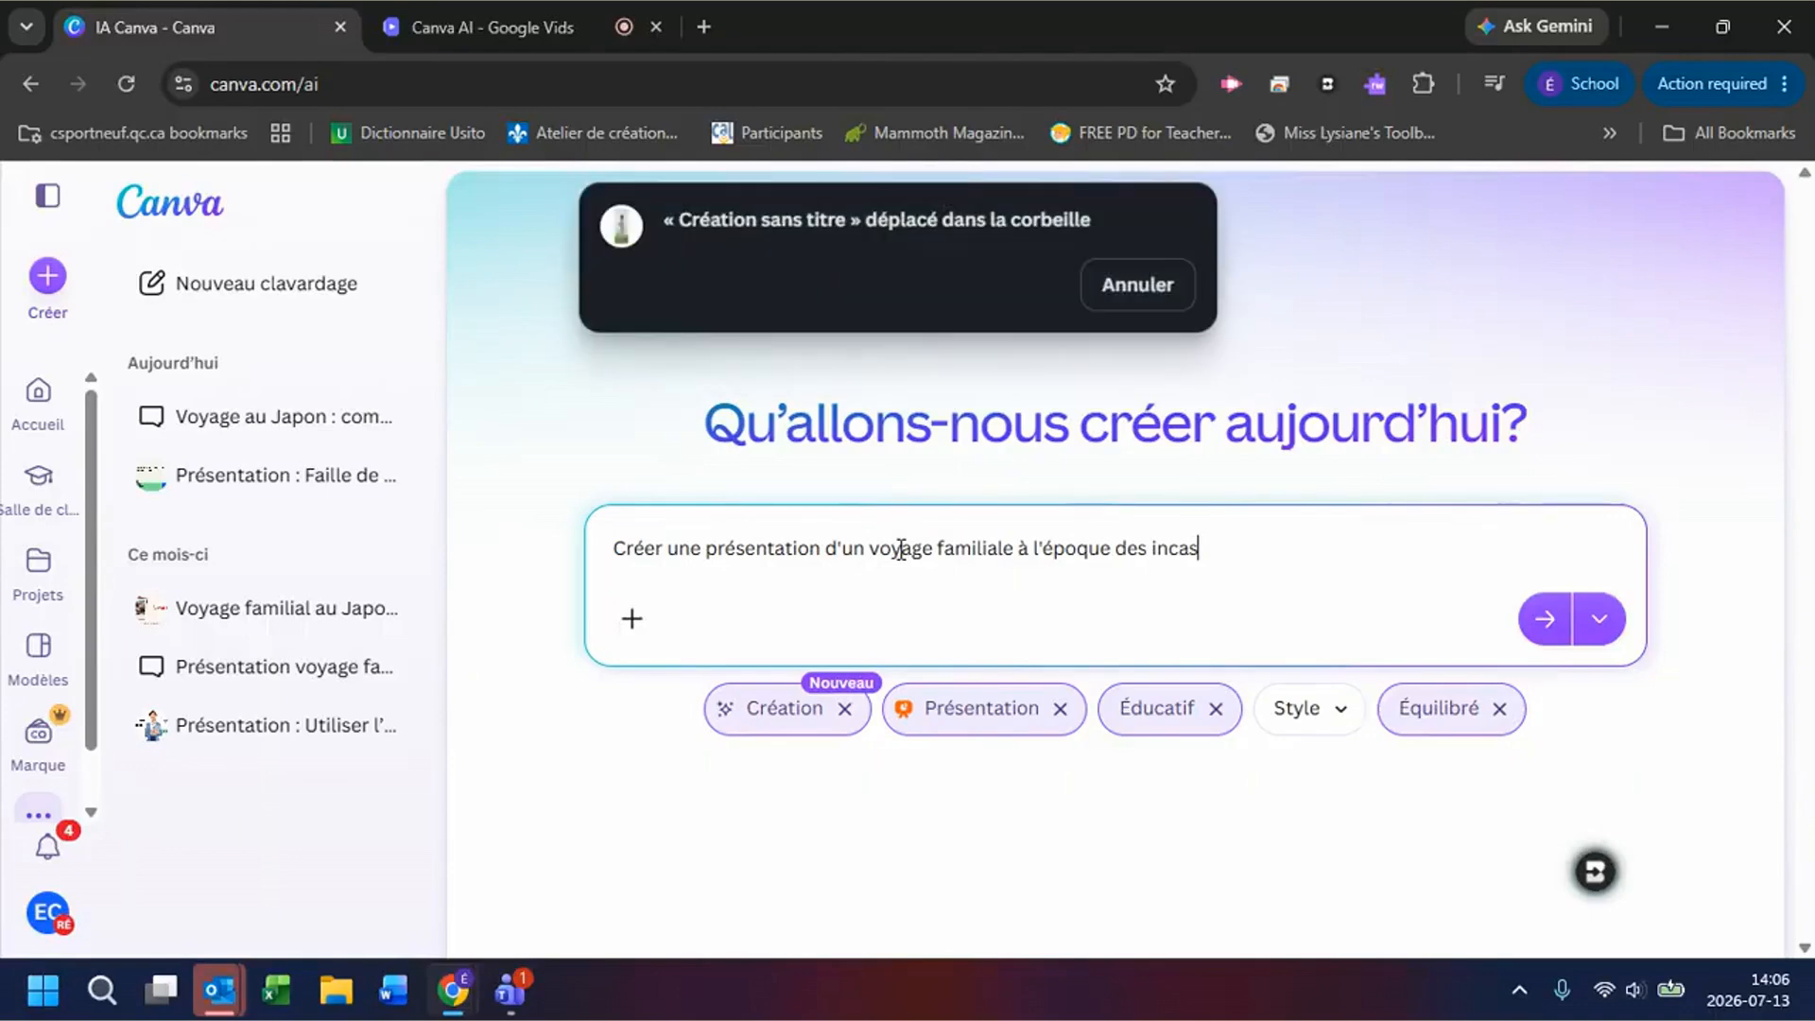
{"action": "type", "text": "."}
Step: Set the presentation's style to Naturel
{"action": "left_click", "coordinate": [1323, 730]}
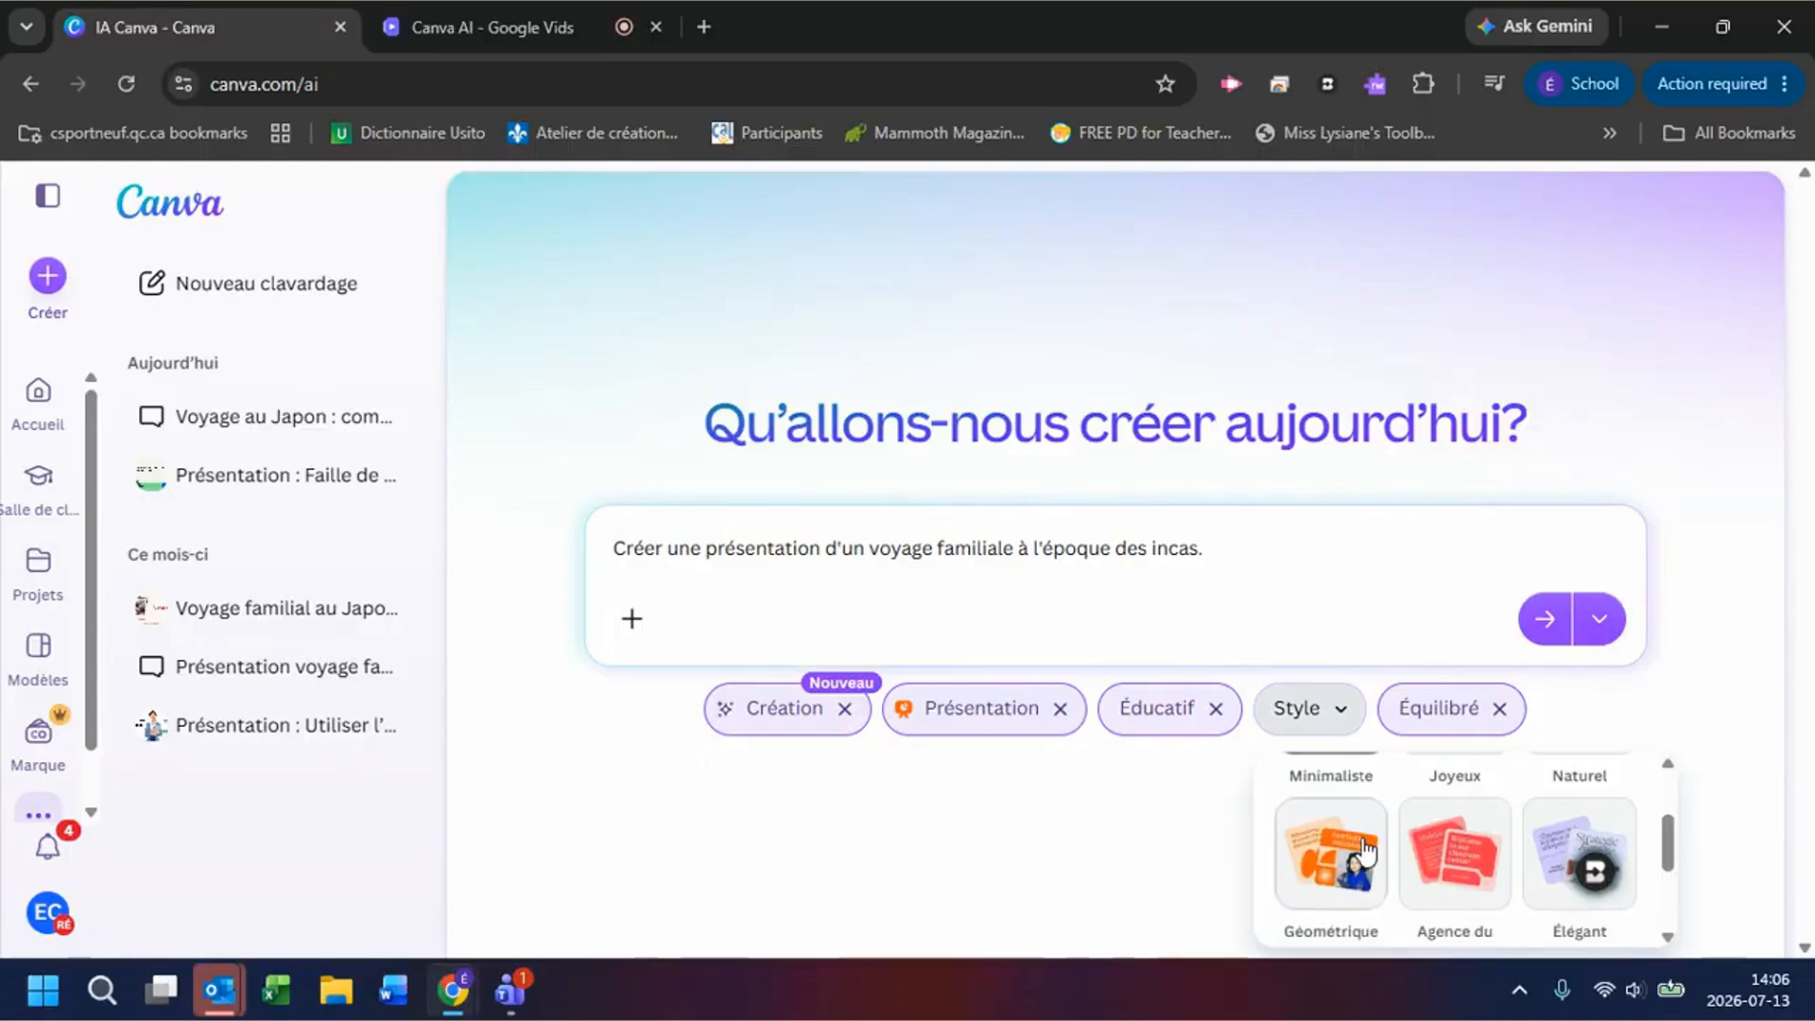
{"action": "scroll", "coordinate": [1361, 850], "scroll_direction": "up", "scroll_amount": 2}
{"action": "left_click", "coordinate": [1577, 825]}
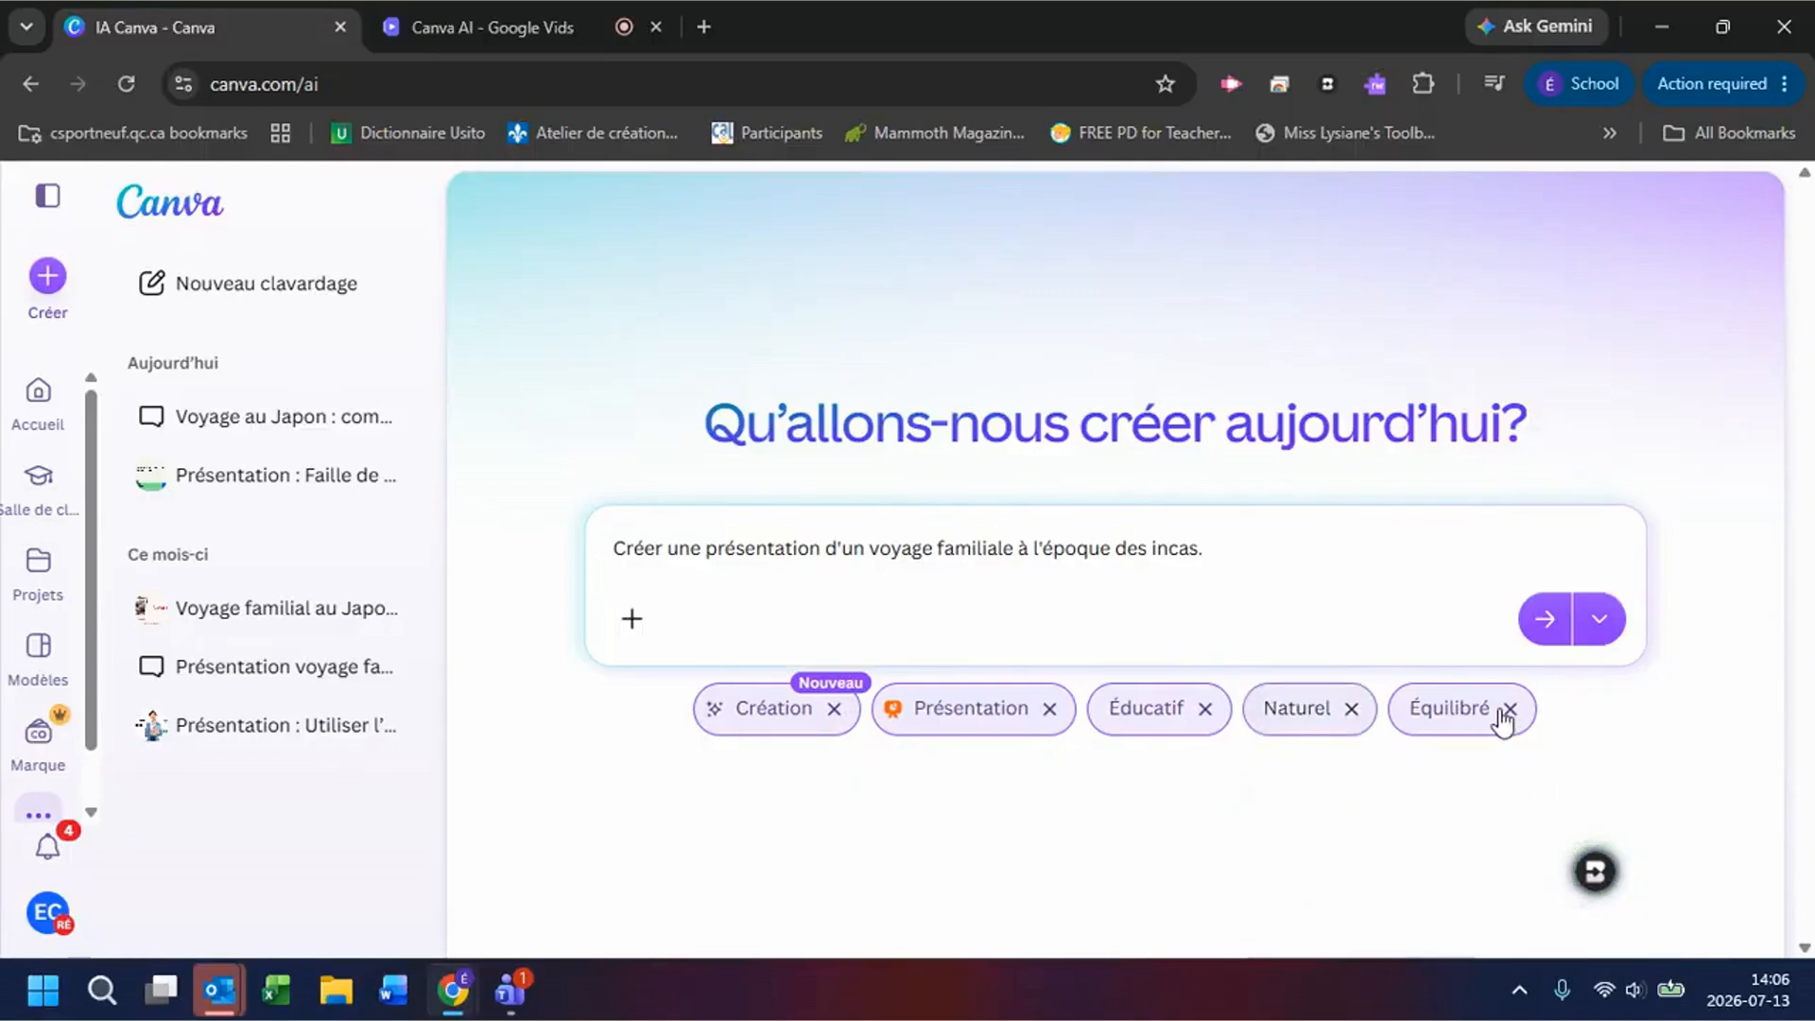
Step: Clear and reselect Équilibré as the presentation's length and Éducatif as its audience
{"action": "left_click", "coordinate": [1453, 715]}
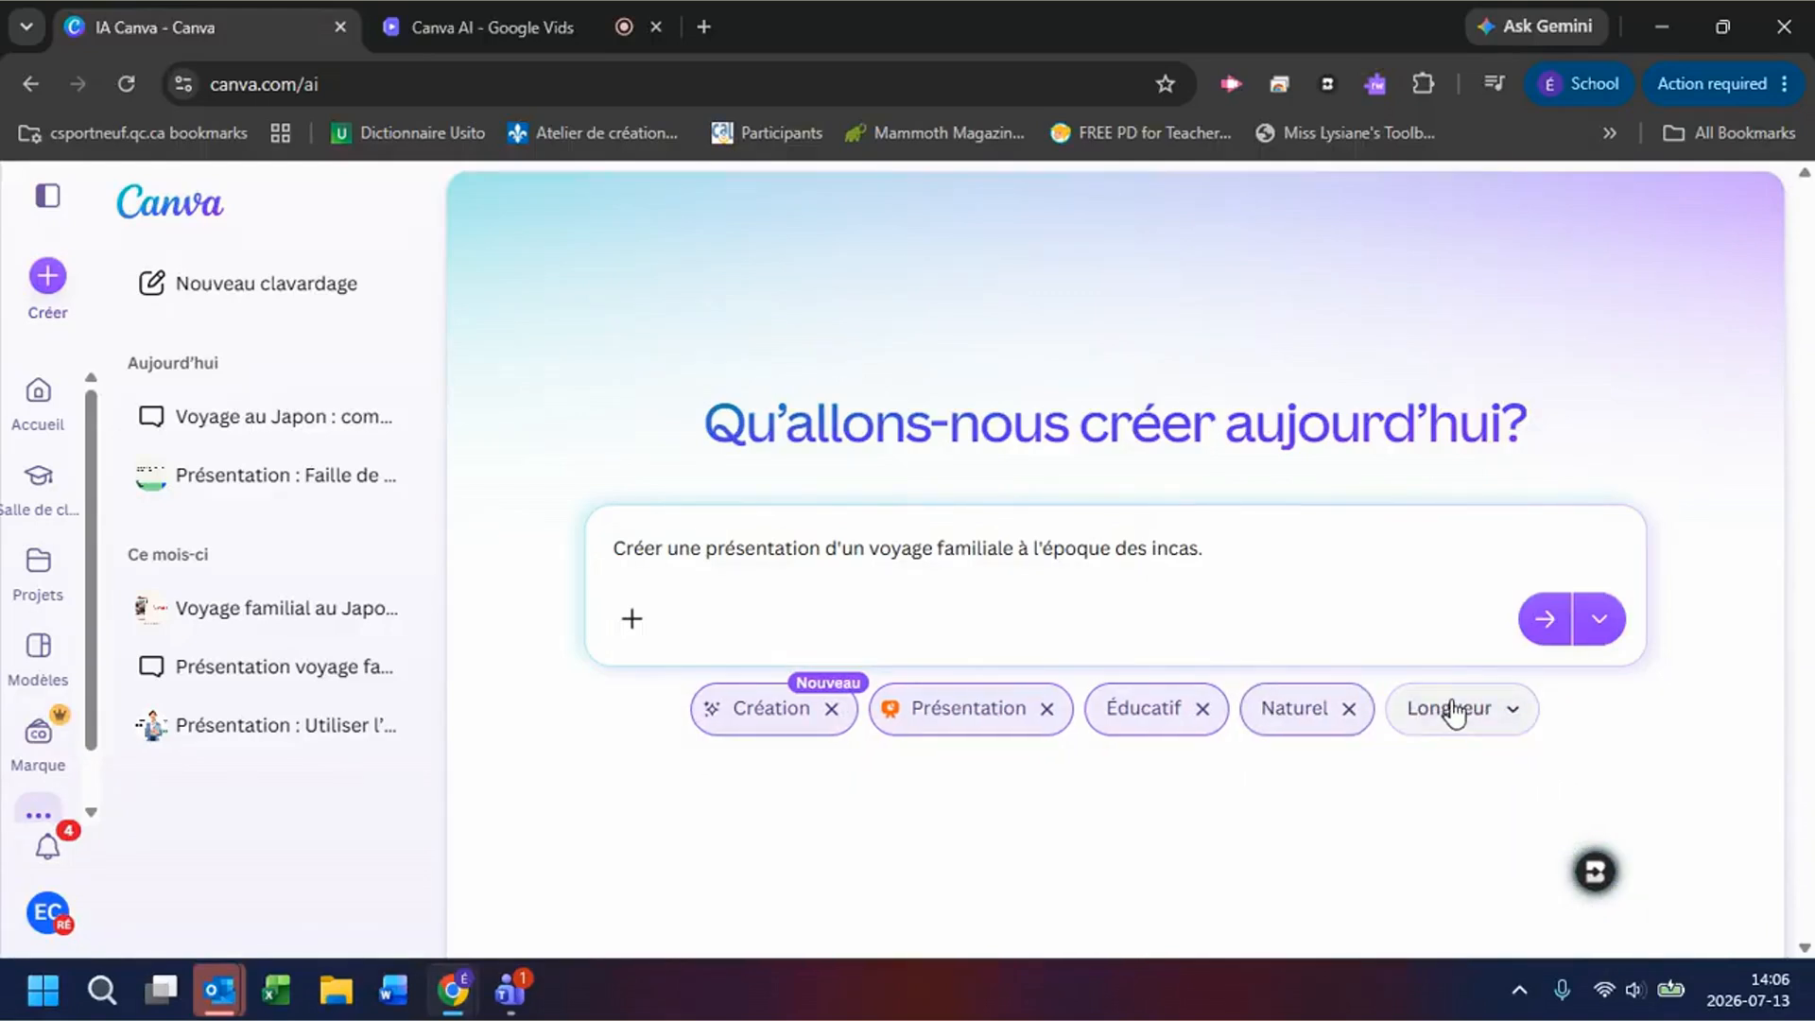
{"action": "left_click", "coordinate": [1454, 716]}
{"action": "left_click", "coordinate": [1476, 465]}
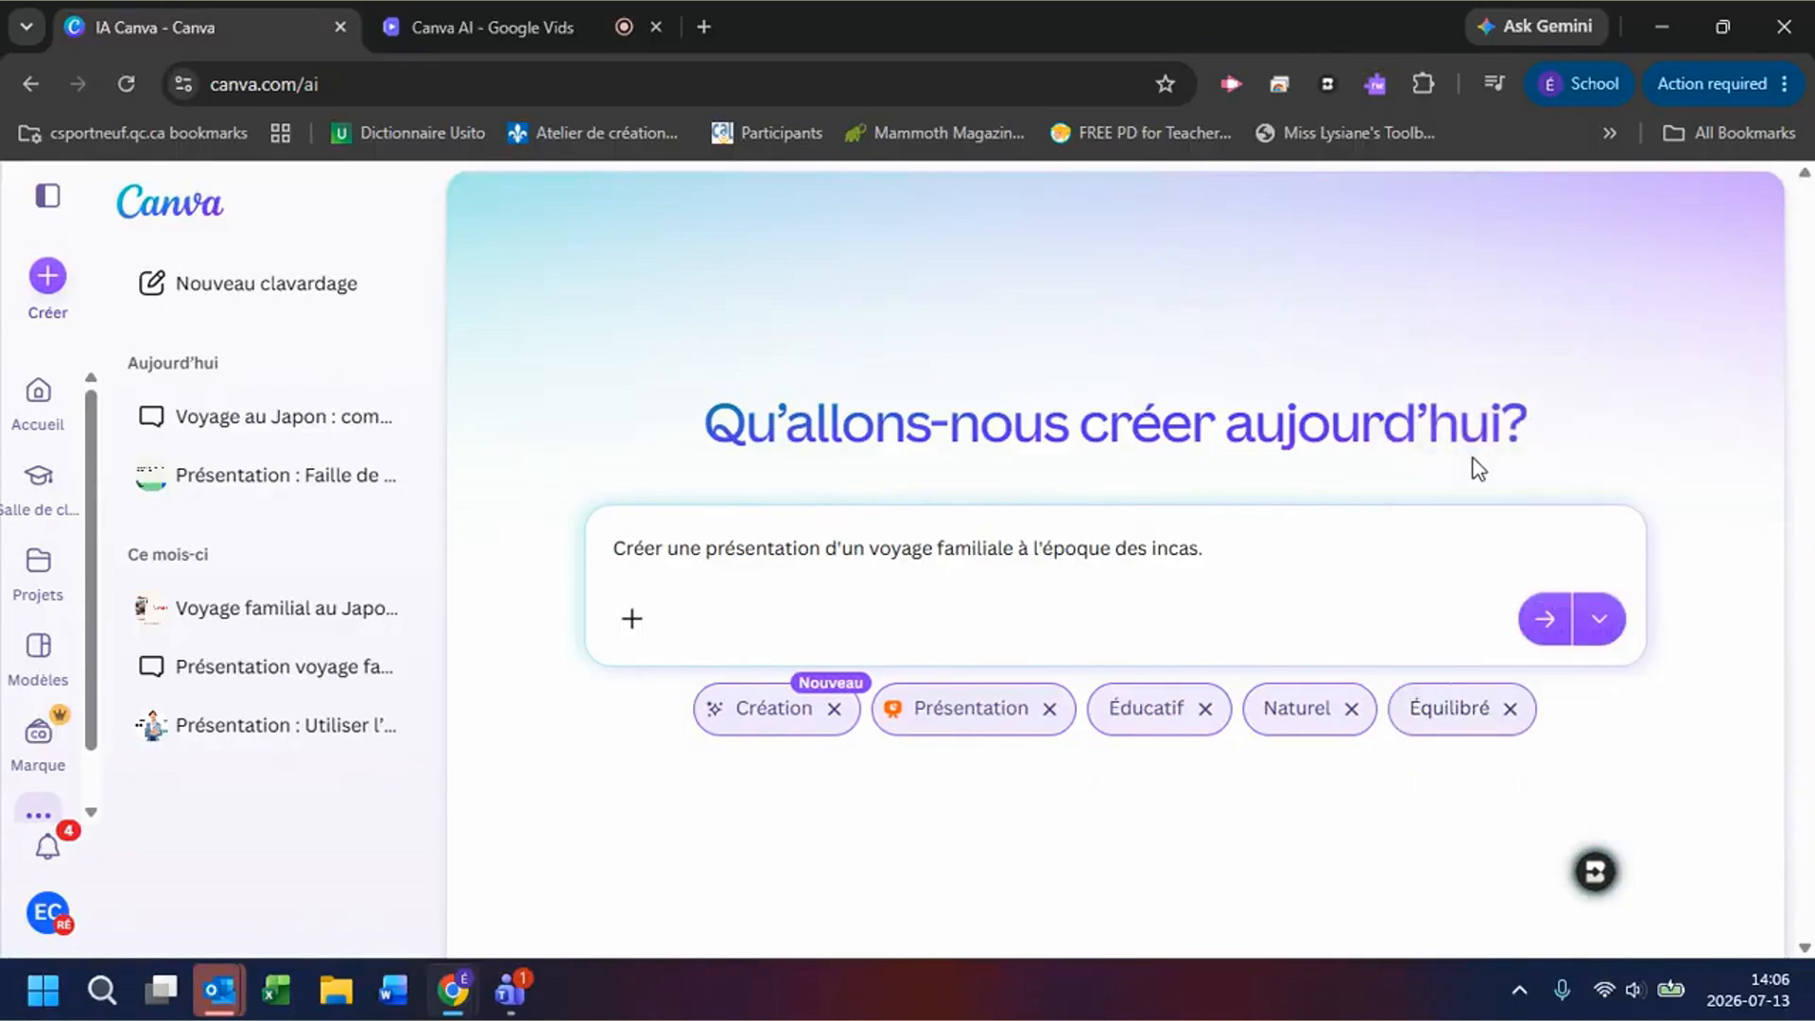
{"action": "left_click", "coordinate": [1137, 723]}
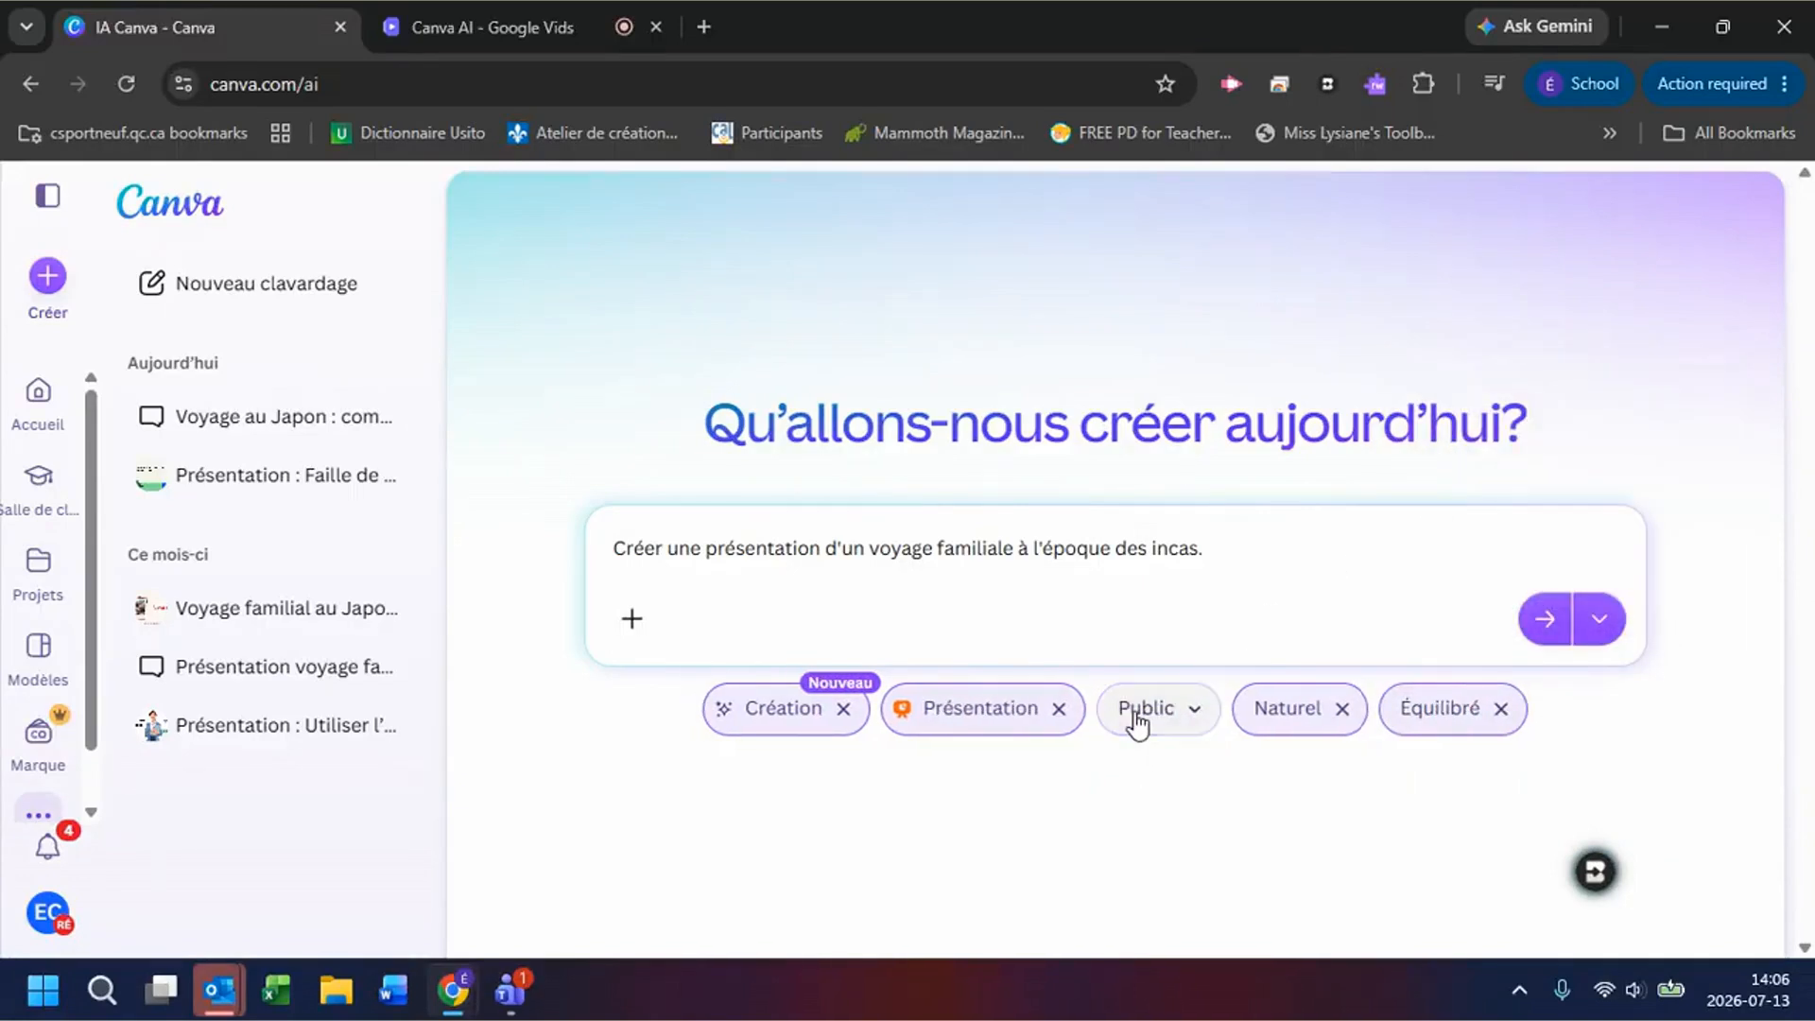
{"action": "left_click", "coordinate": [1157, 709]}
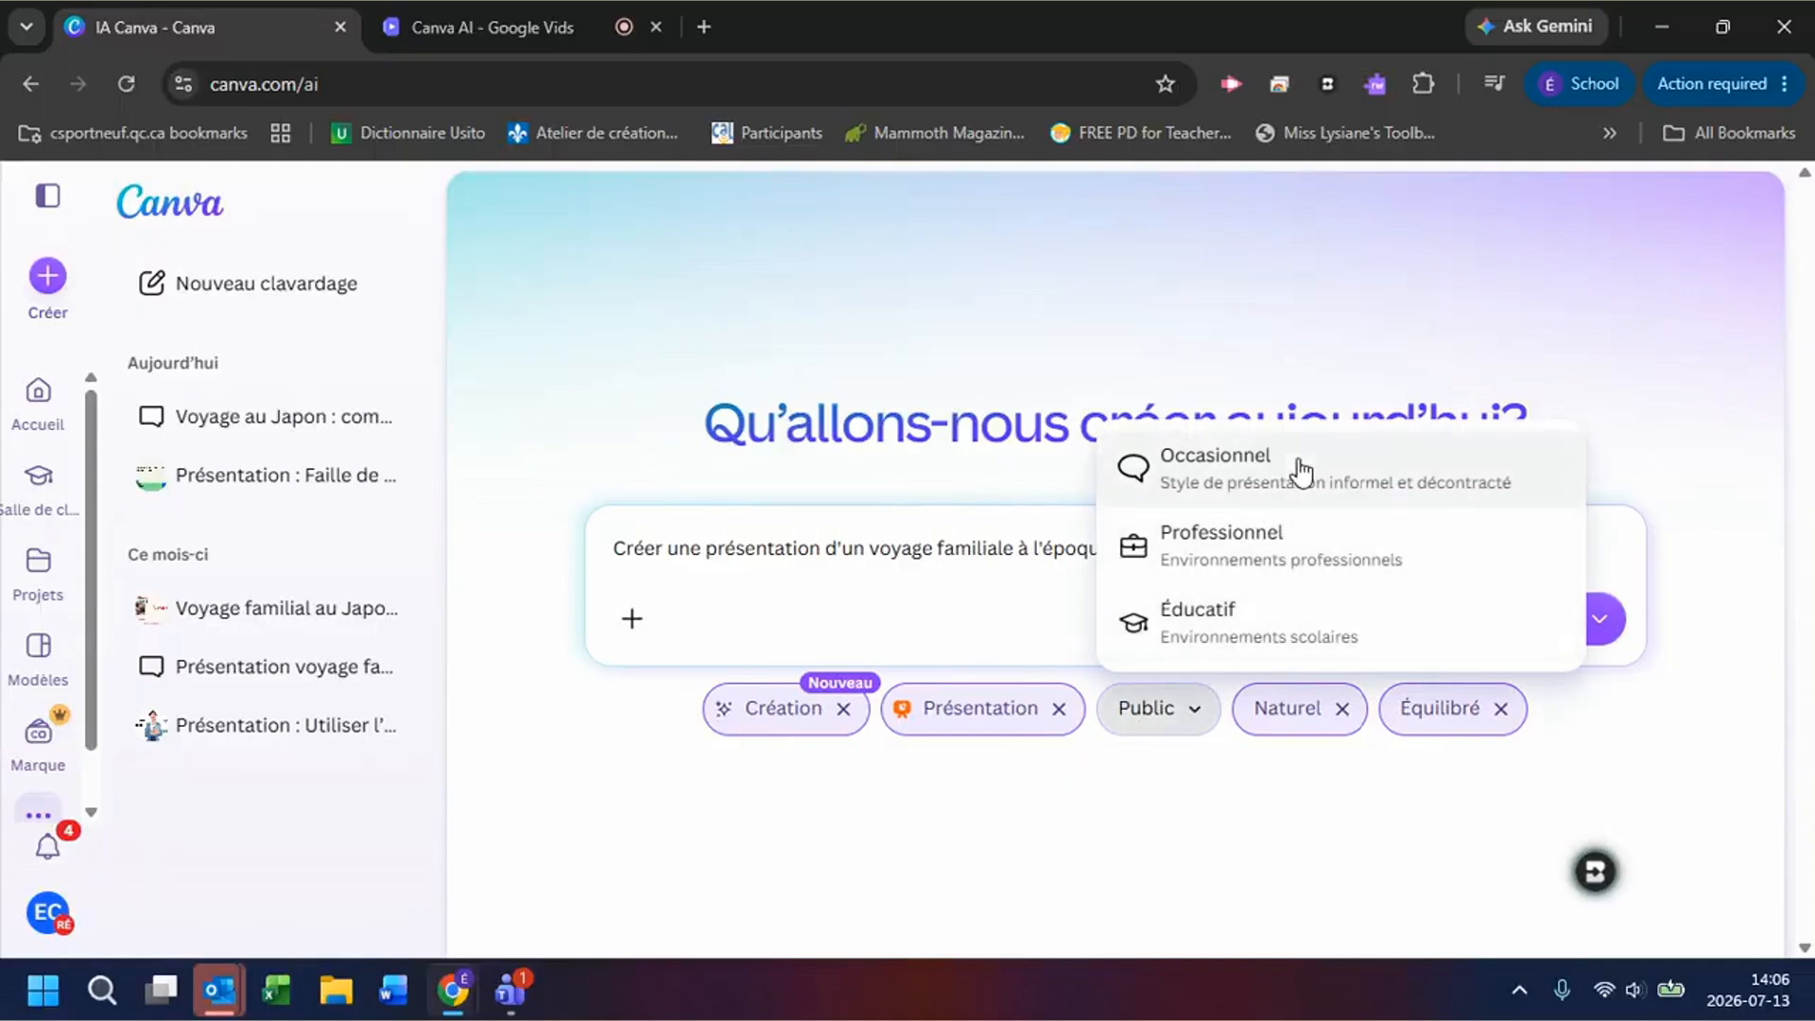
{"action": "left_click", "coordinate": [1270, 648]}
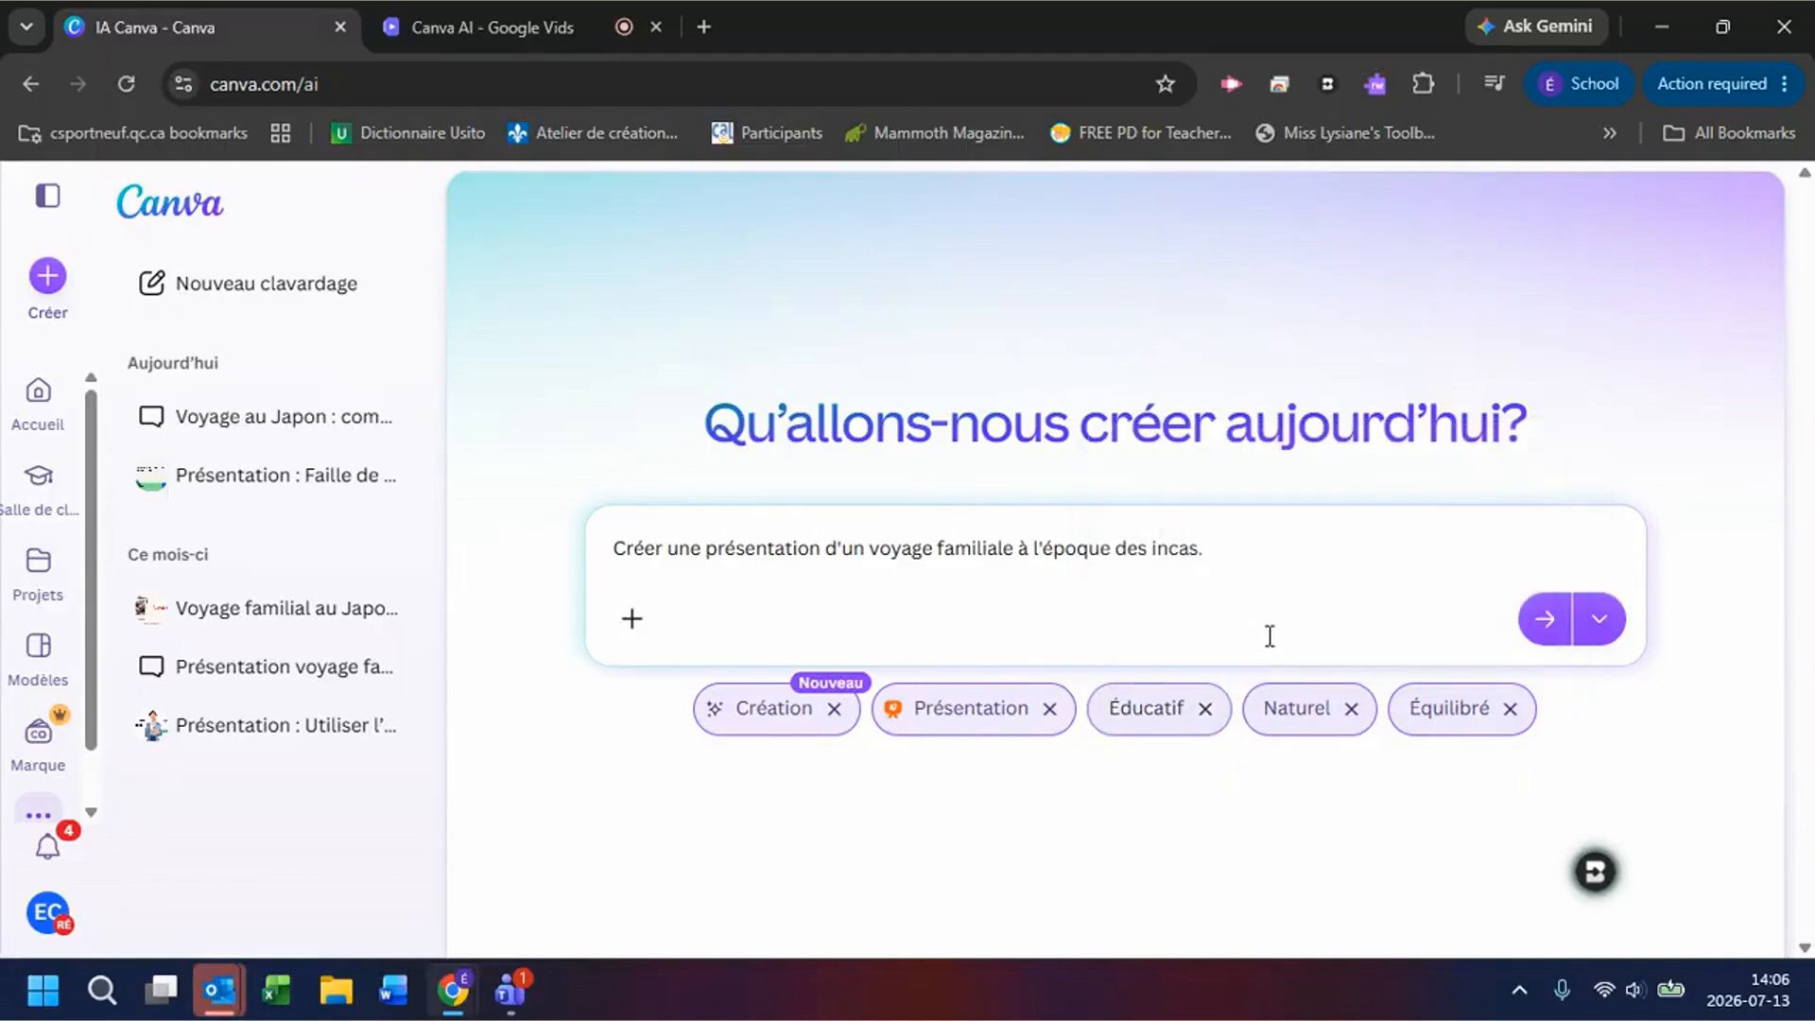
Step: Submit the prompt, review the proposed page outline, and generate the design from it
{"action": "left_click", "coordinate": [1546, 620]}
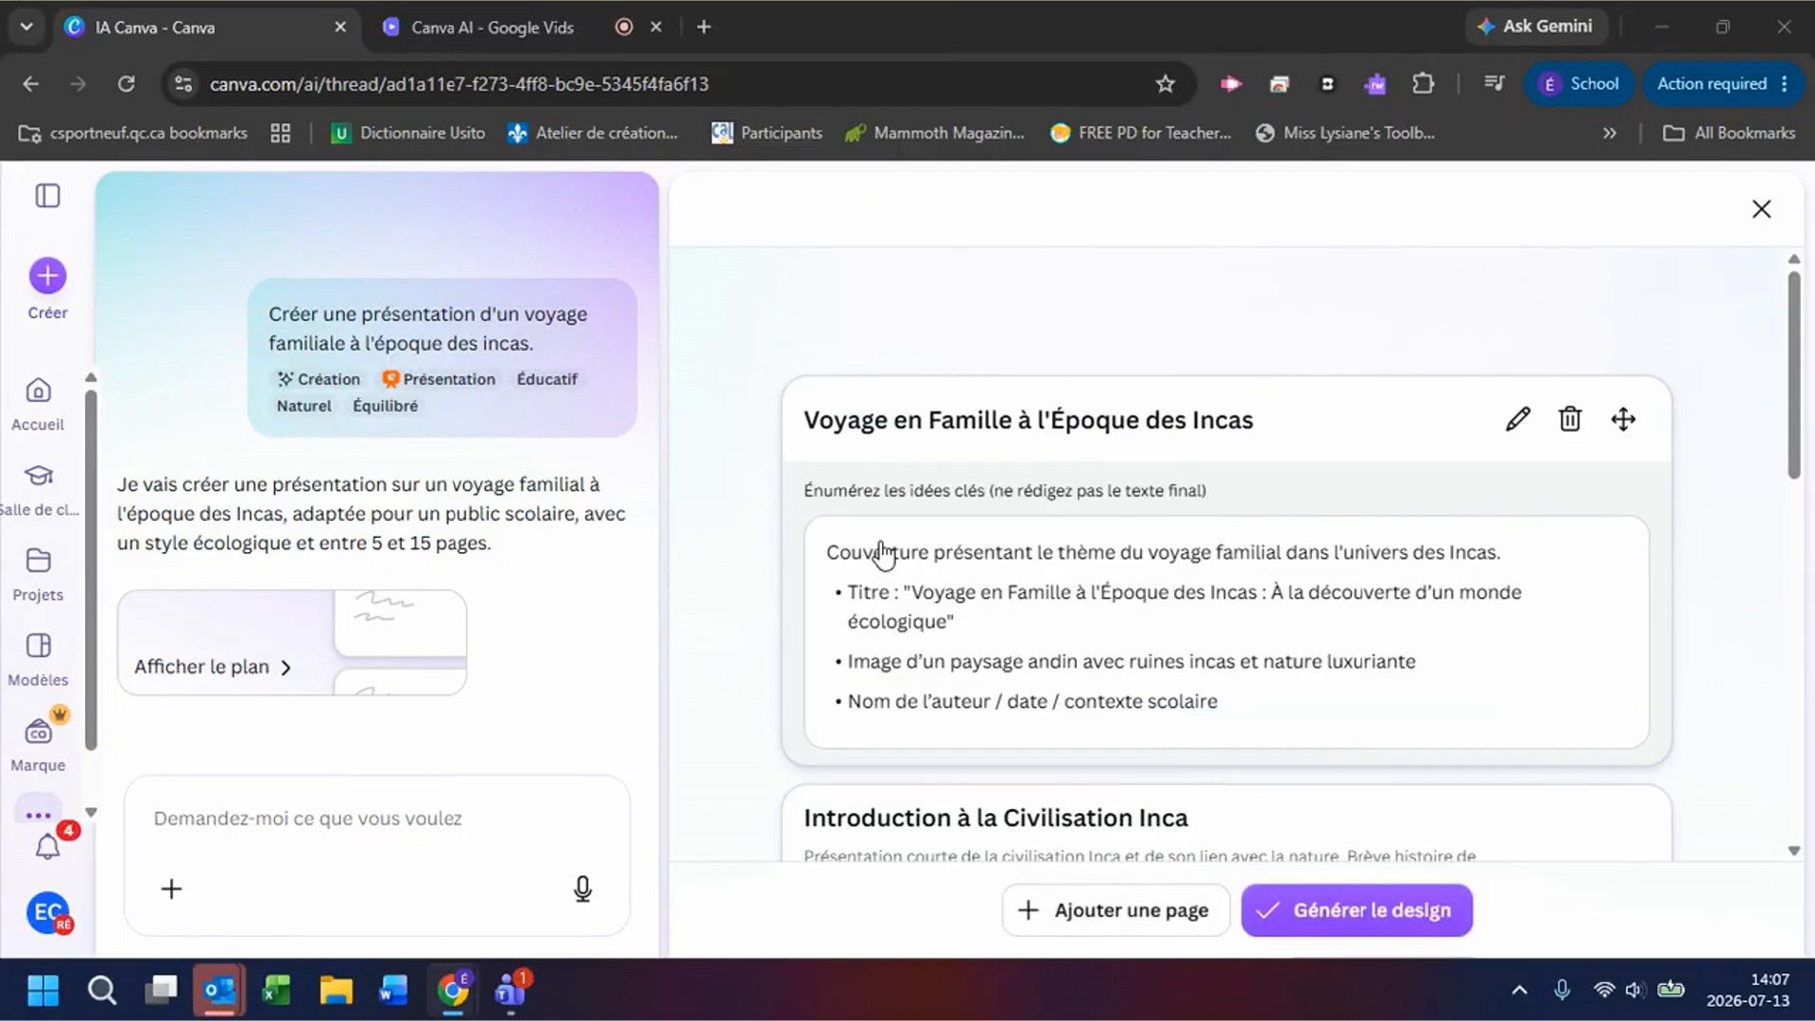
{"action": "scroll", "coordinate": [883, 554], "scroll_direction": "down", "scroll_amount": 3}
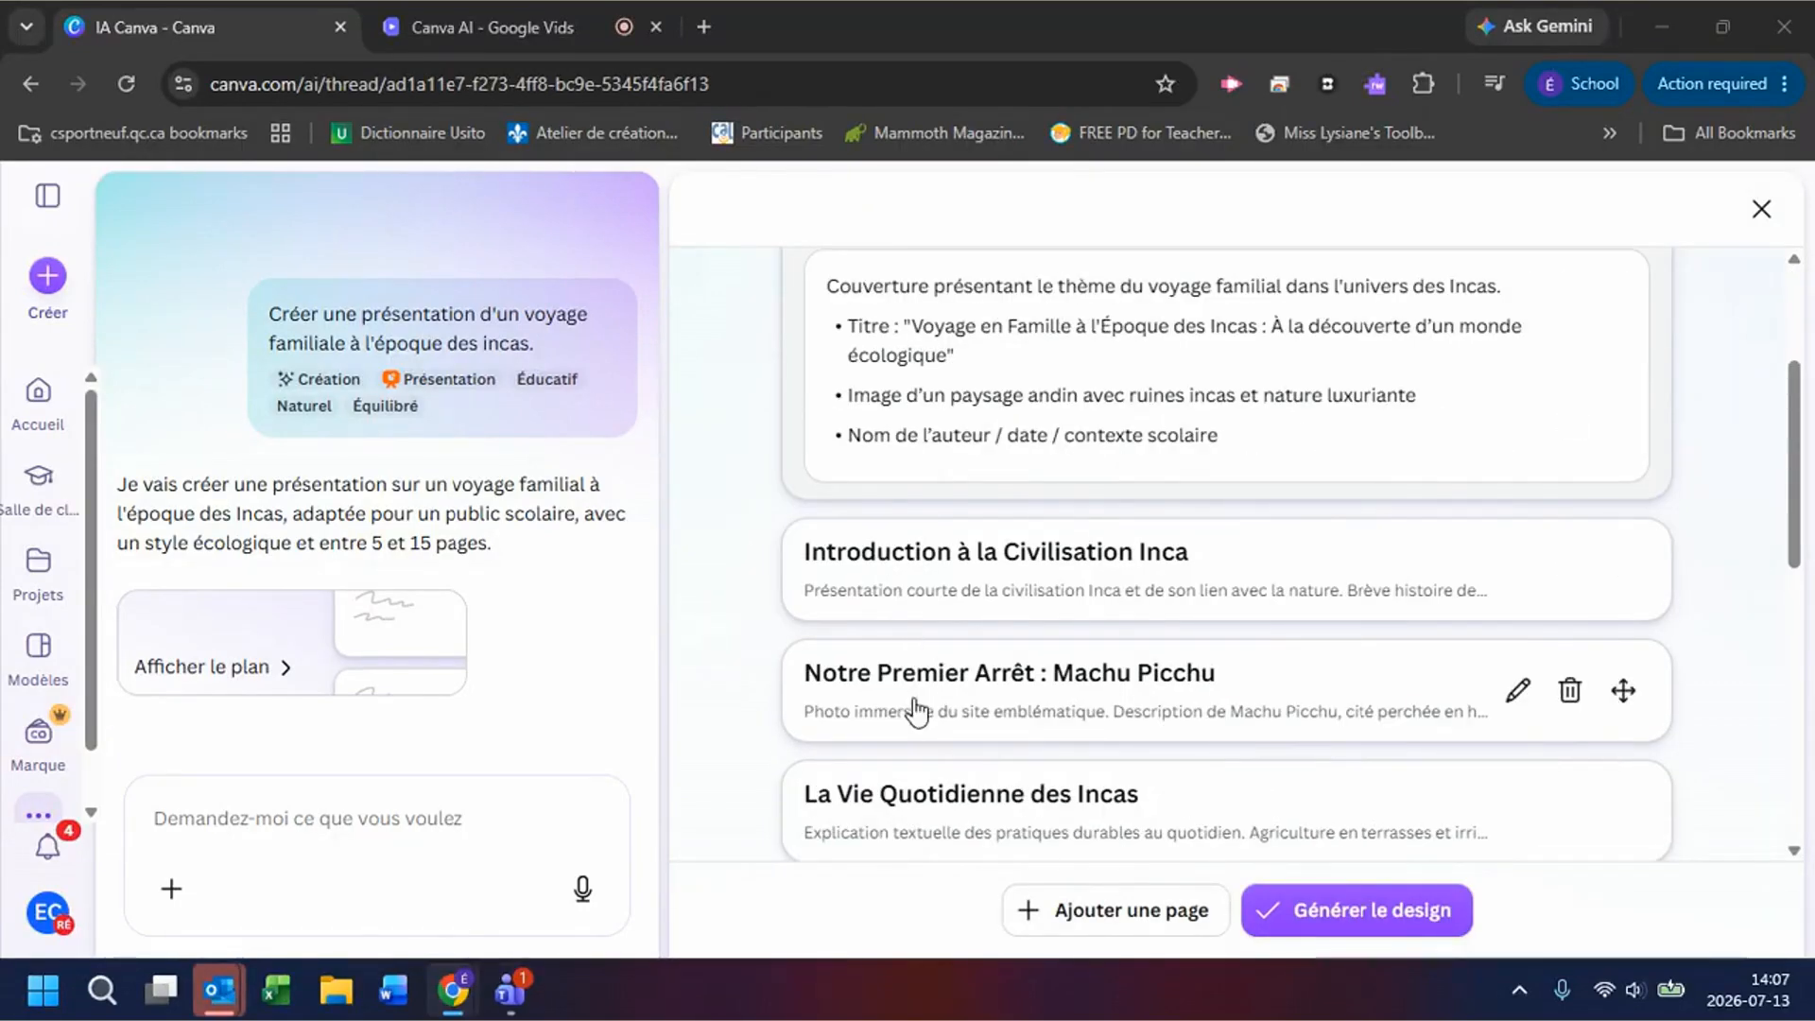
{"action": "scroll", "coordinate": [915, 710], "scroll_direction": "down", "scroll_amount": 2}
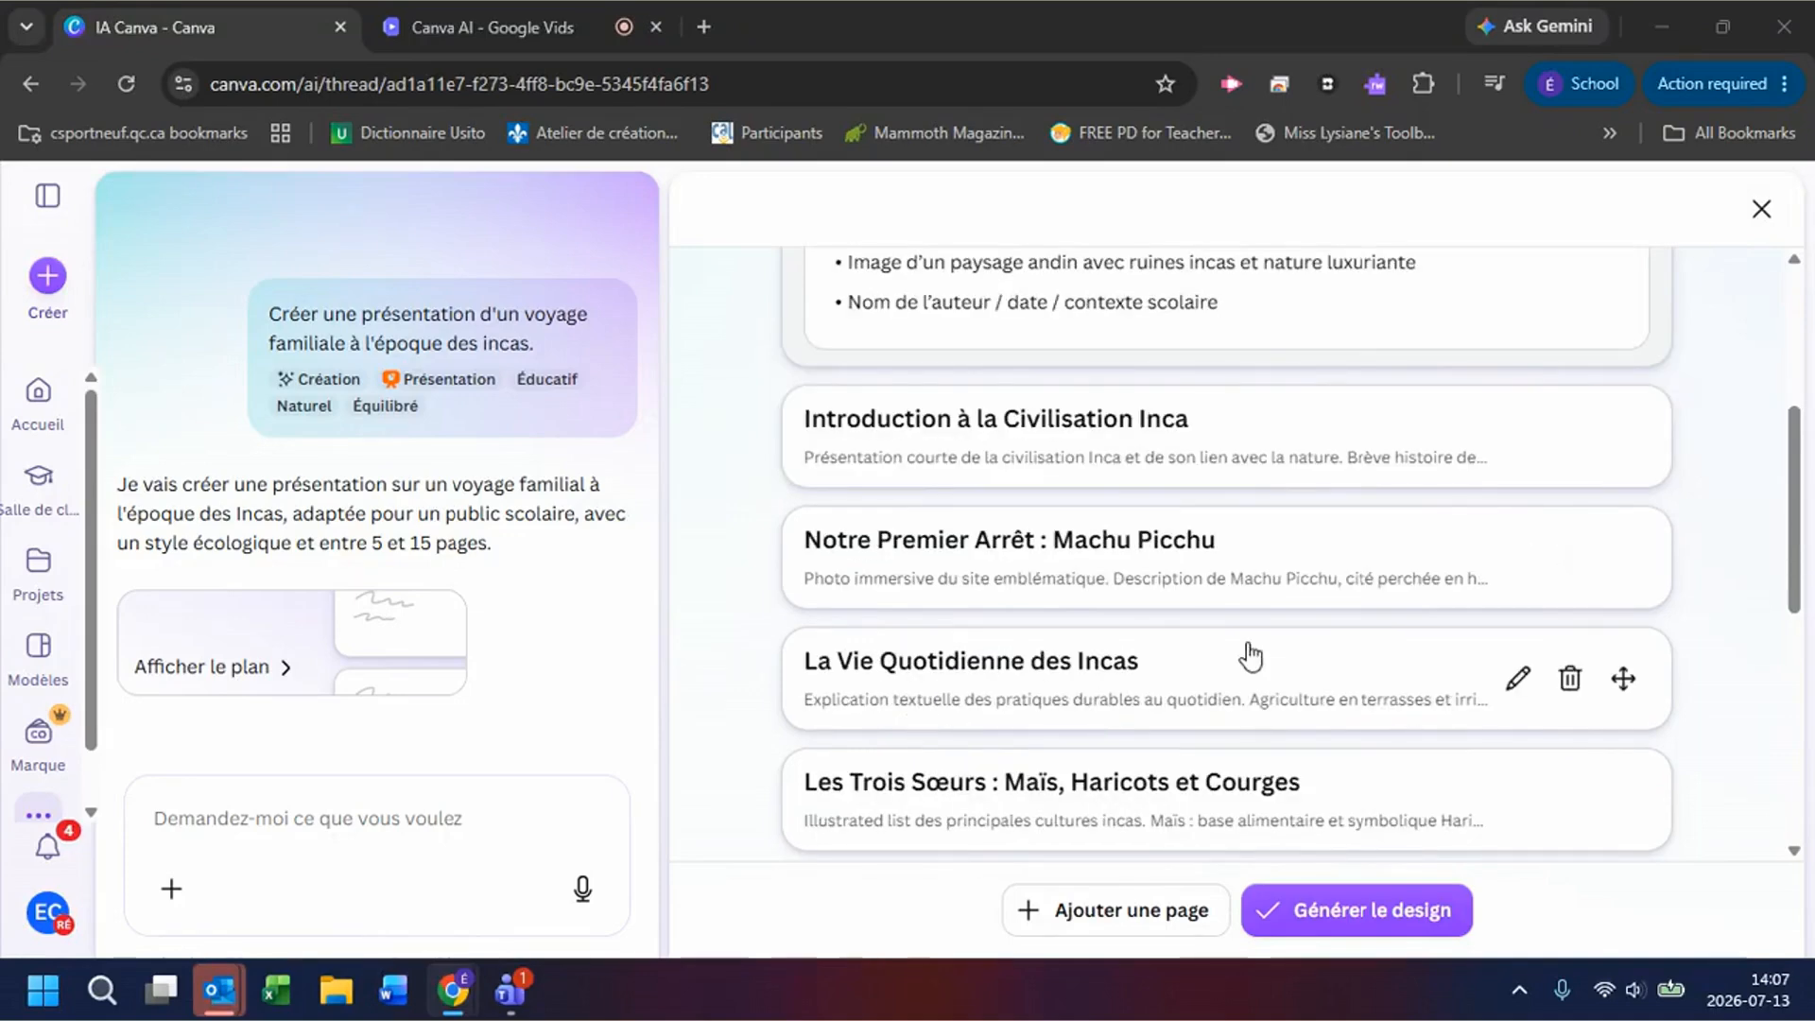
{"action": "scroll", "coordinate": [1338, 802], "scroll_direction": "down", "scroll_amount": 1}
{"action": "scroll", "coordinate": [1337, 799], "scroll_direction": "up", "scroll_amount": 2}
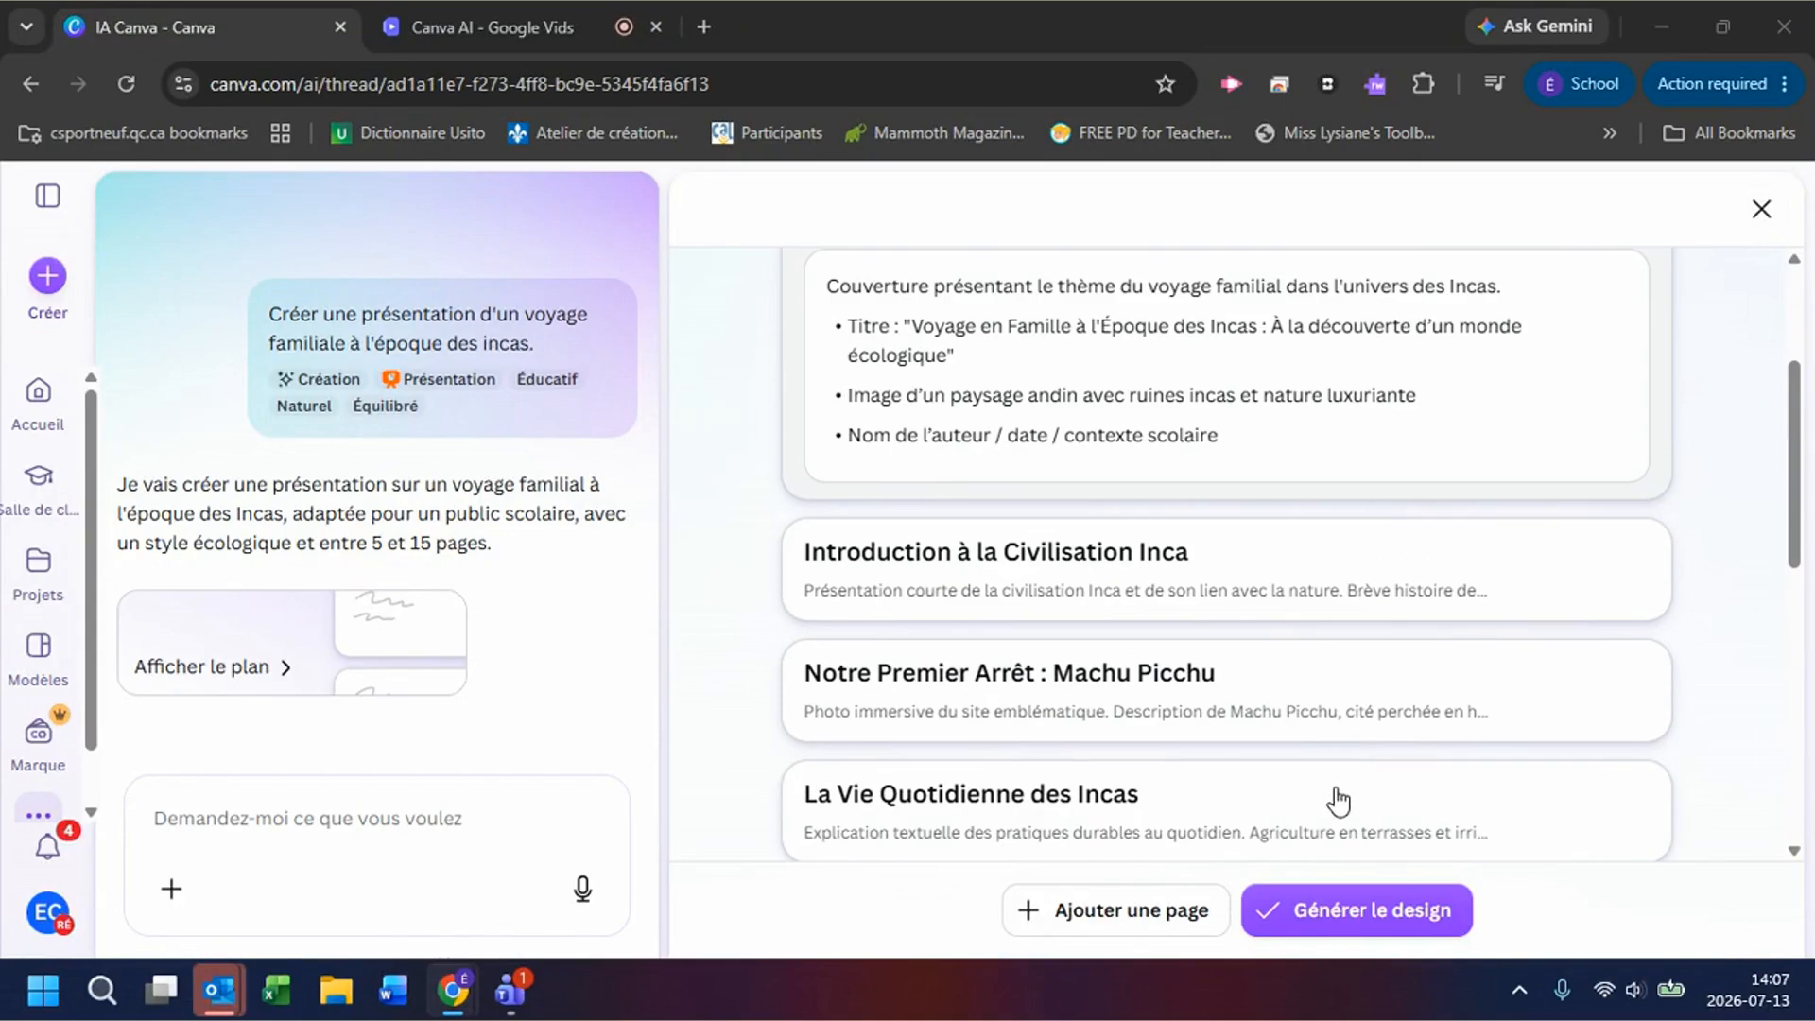
{"action": "scroll", "coordinate": [1337, 796], "scroll_direction": "down", "scroll_amount": 1}
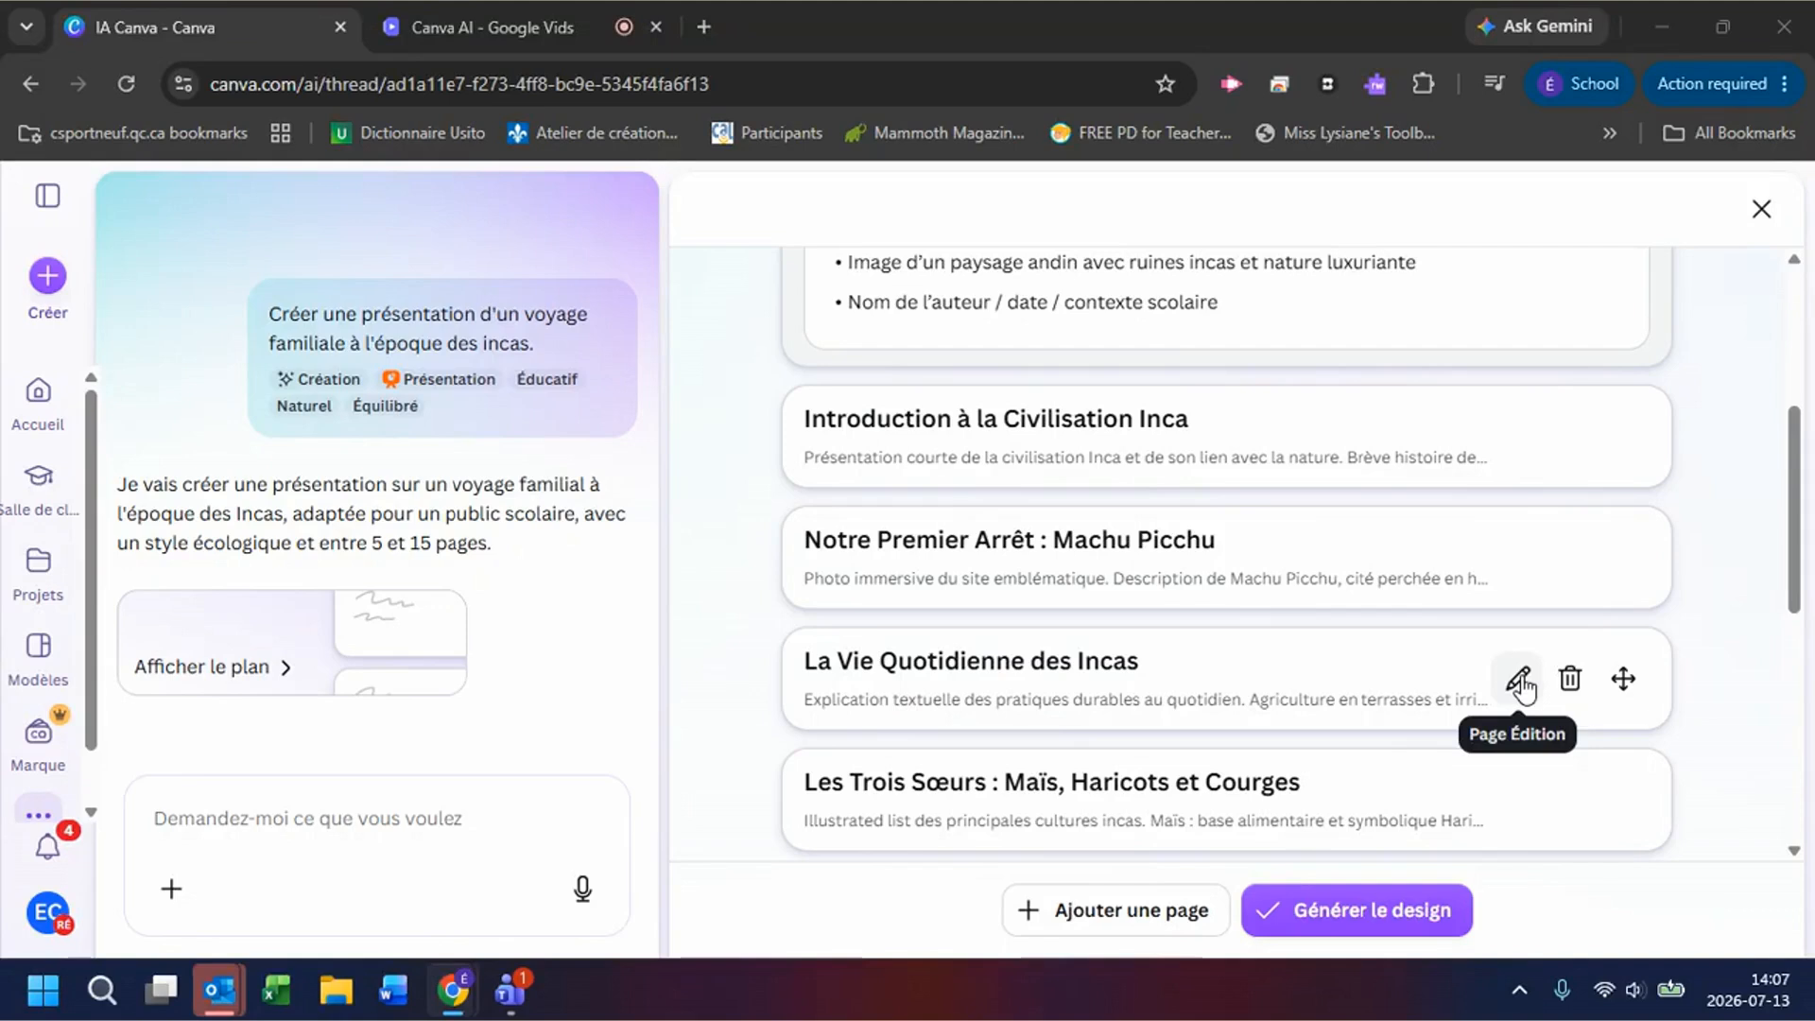
{"action": "left_click", "coordinate": [1405, 915]}
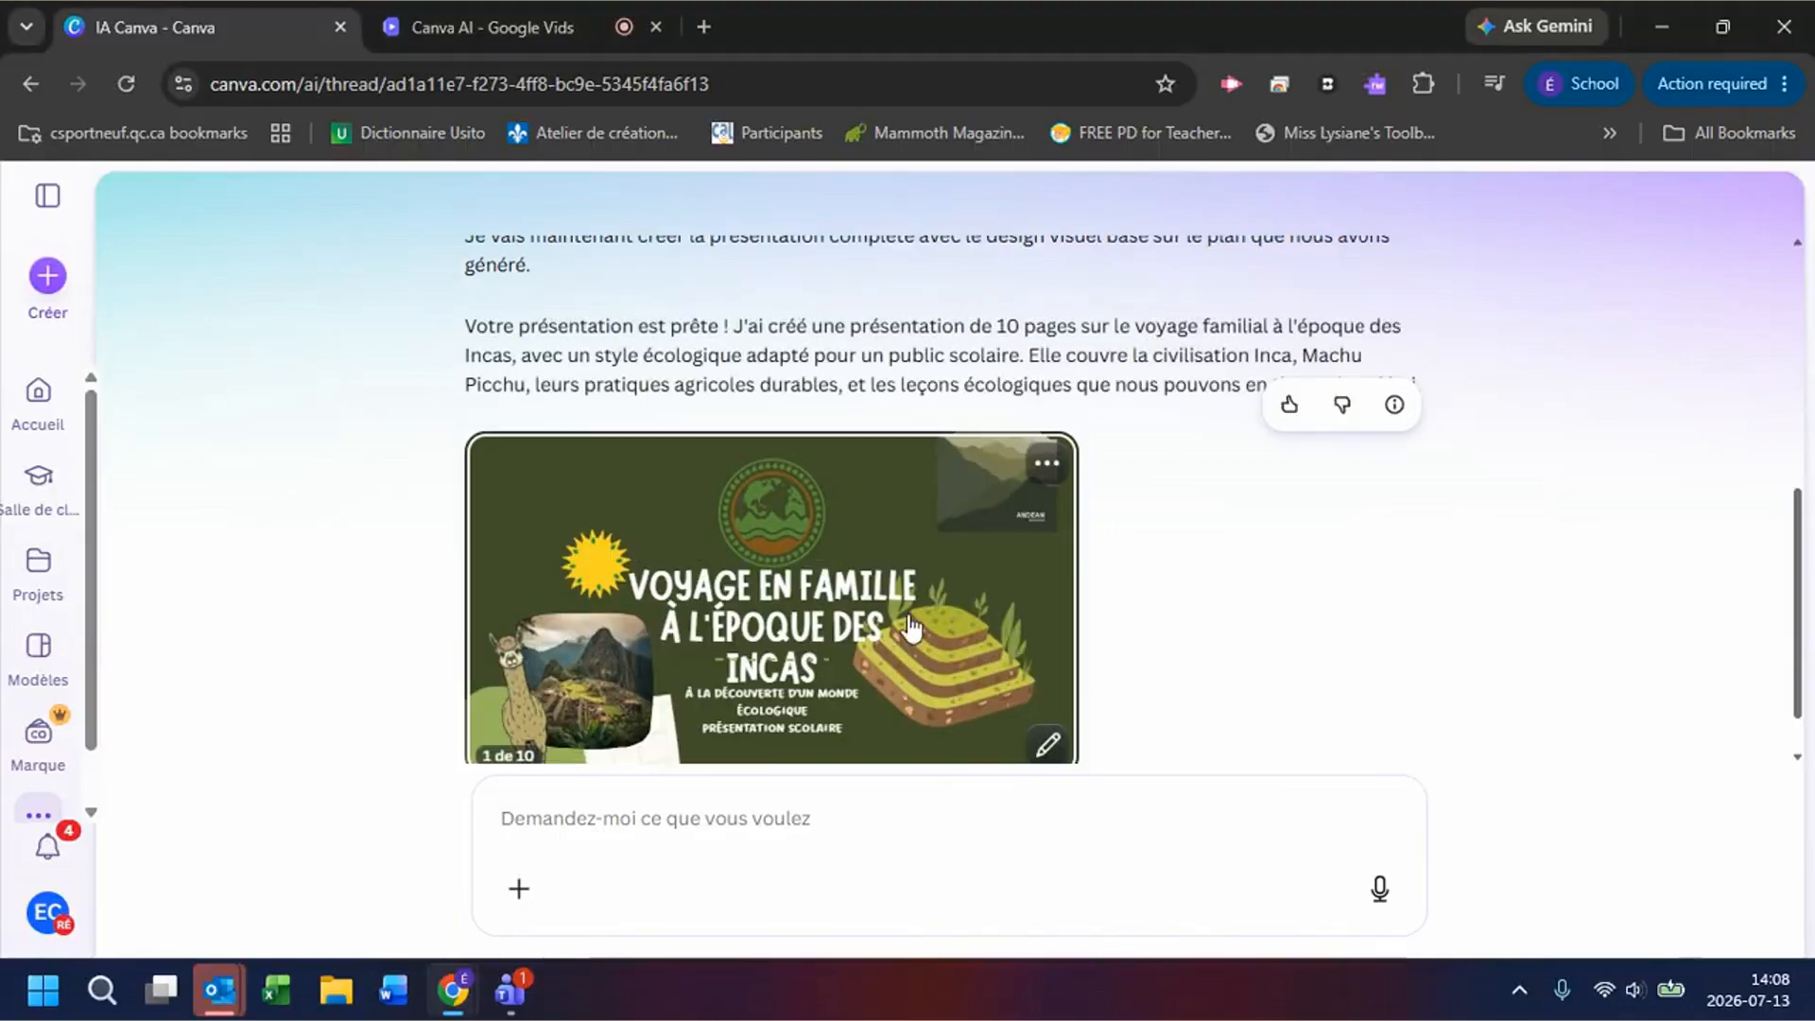
Step: Open the generated Inca presentation in the editor and view pages 2 and 3
{"action": "left_click", "coordinate": [909, 625]}
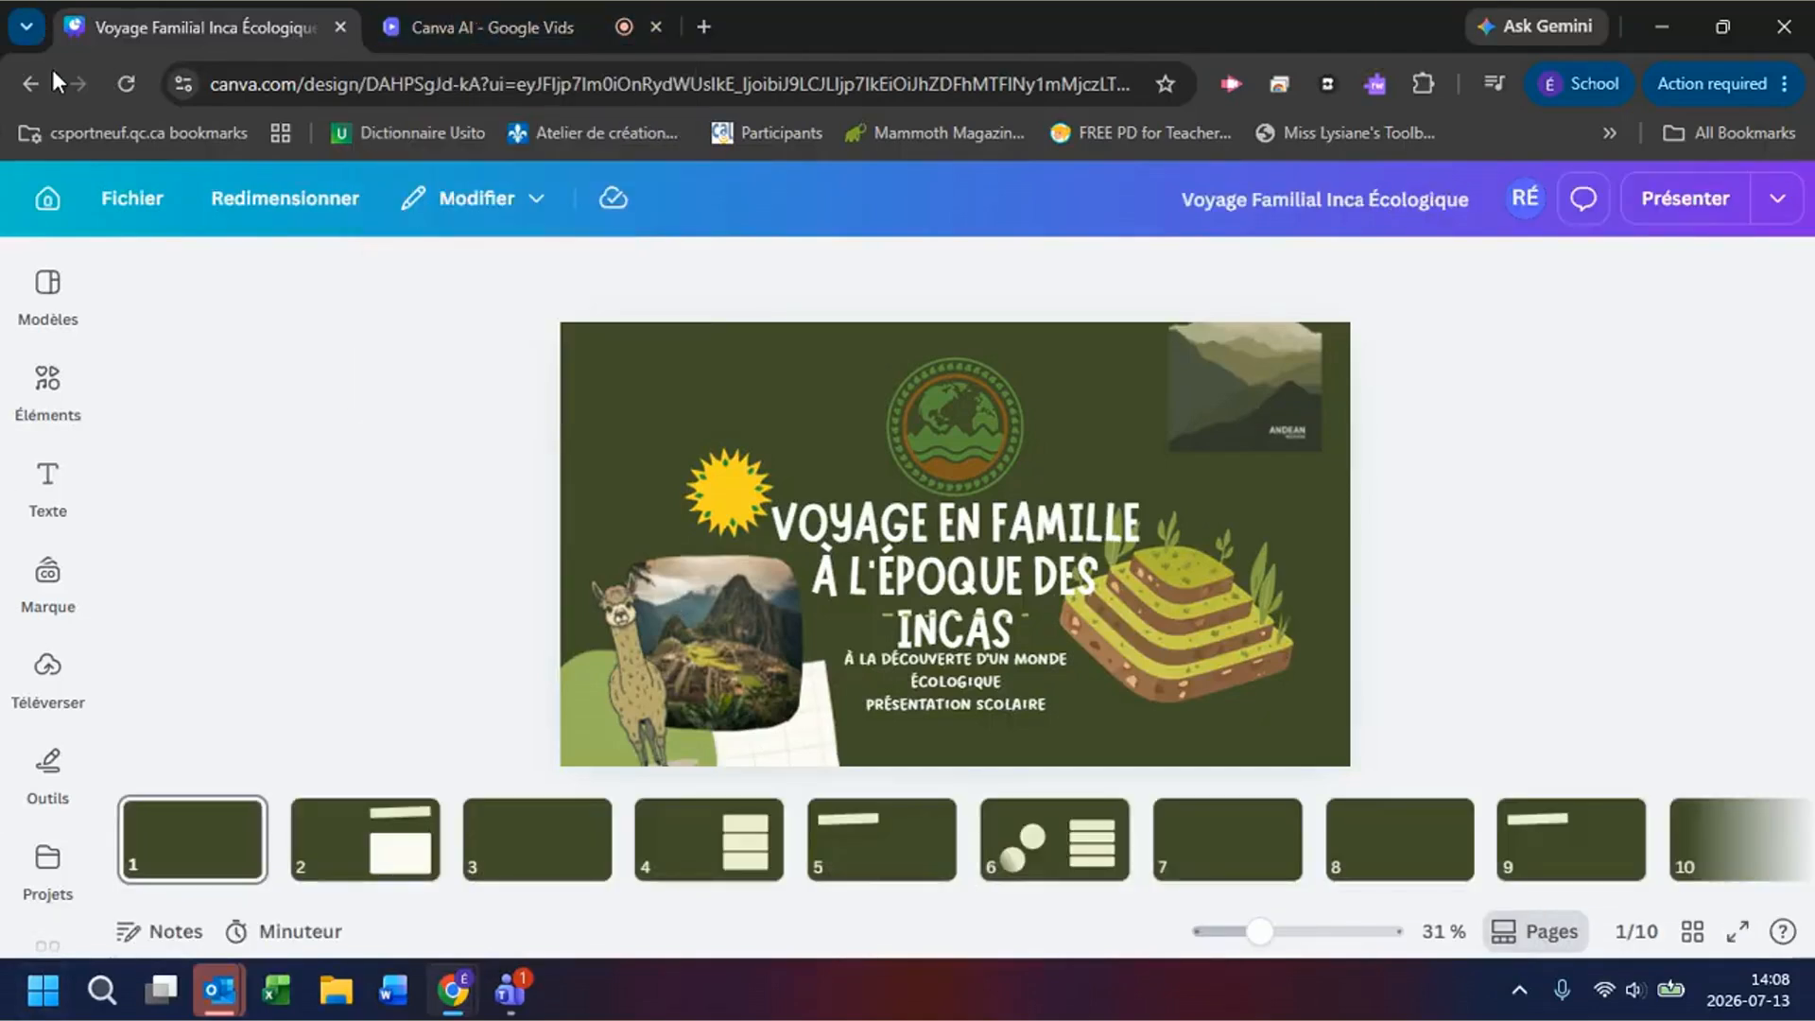
{"action": "left_click", "coordinate": [358, 867]}
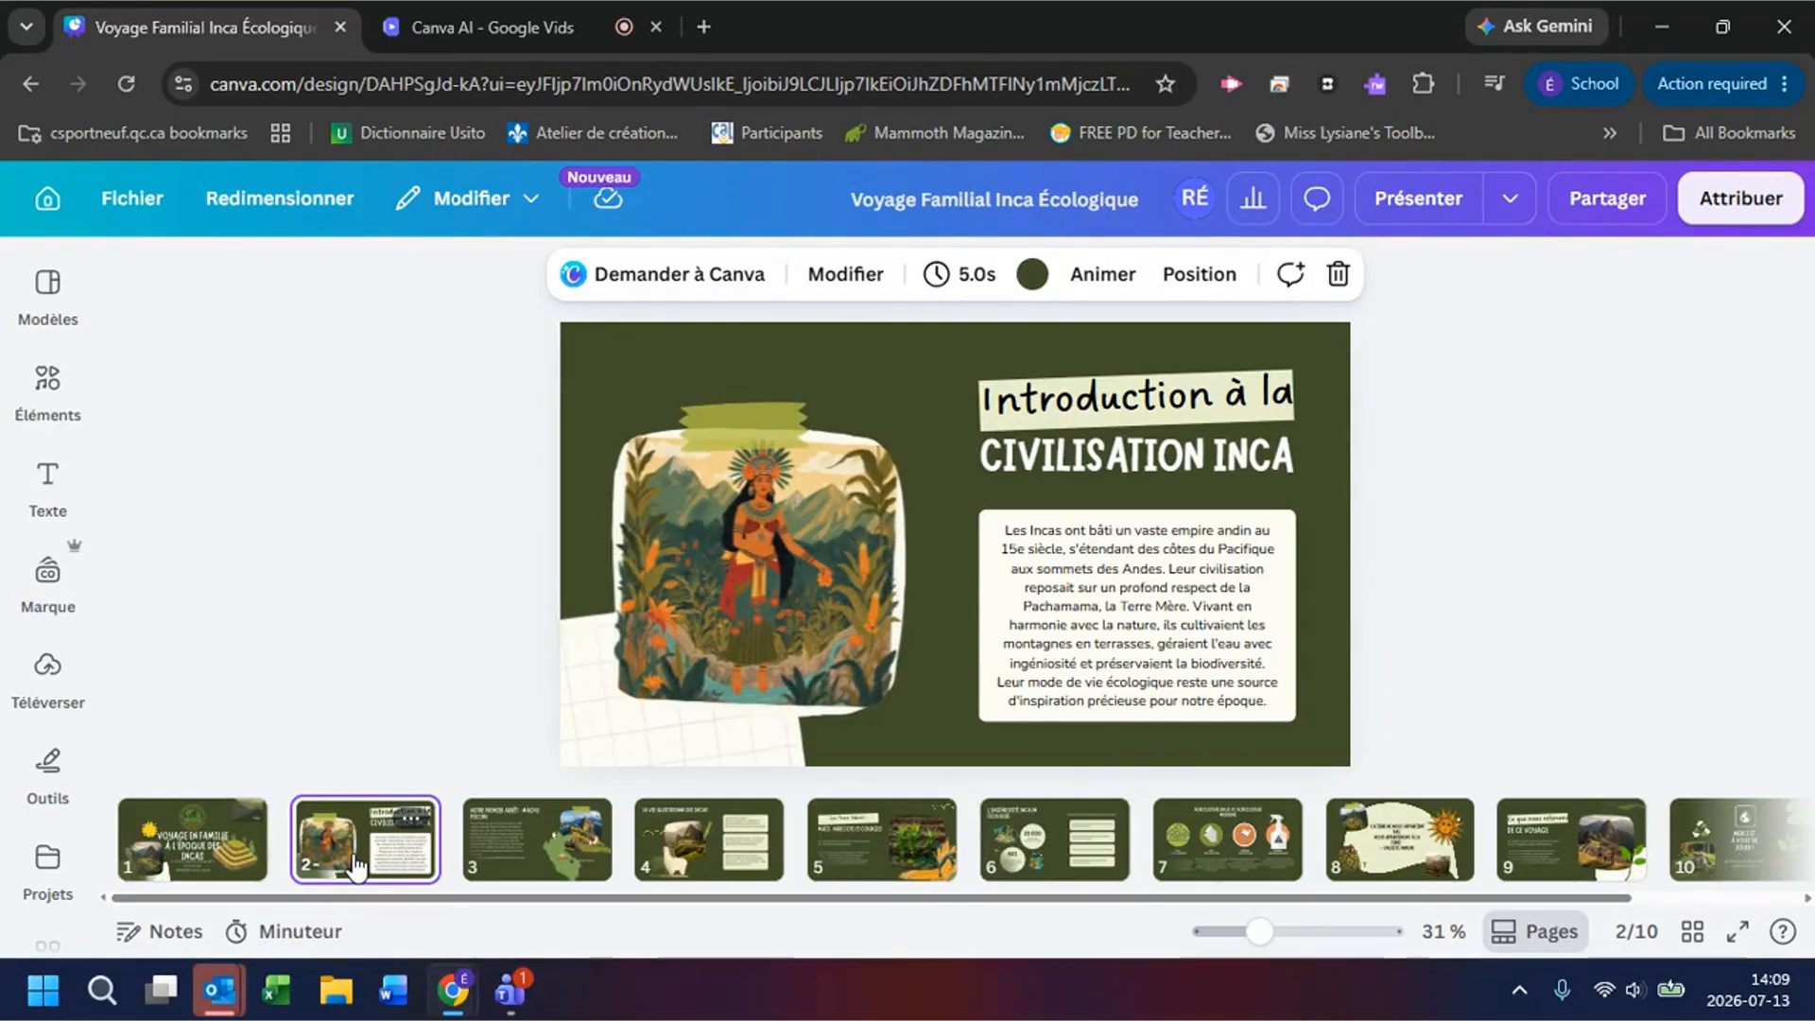
{"action": "left_click", "coordinate": [568, 865]}
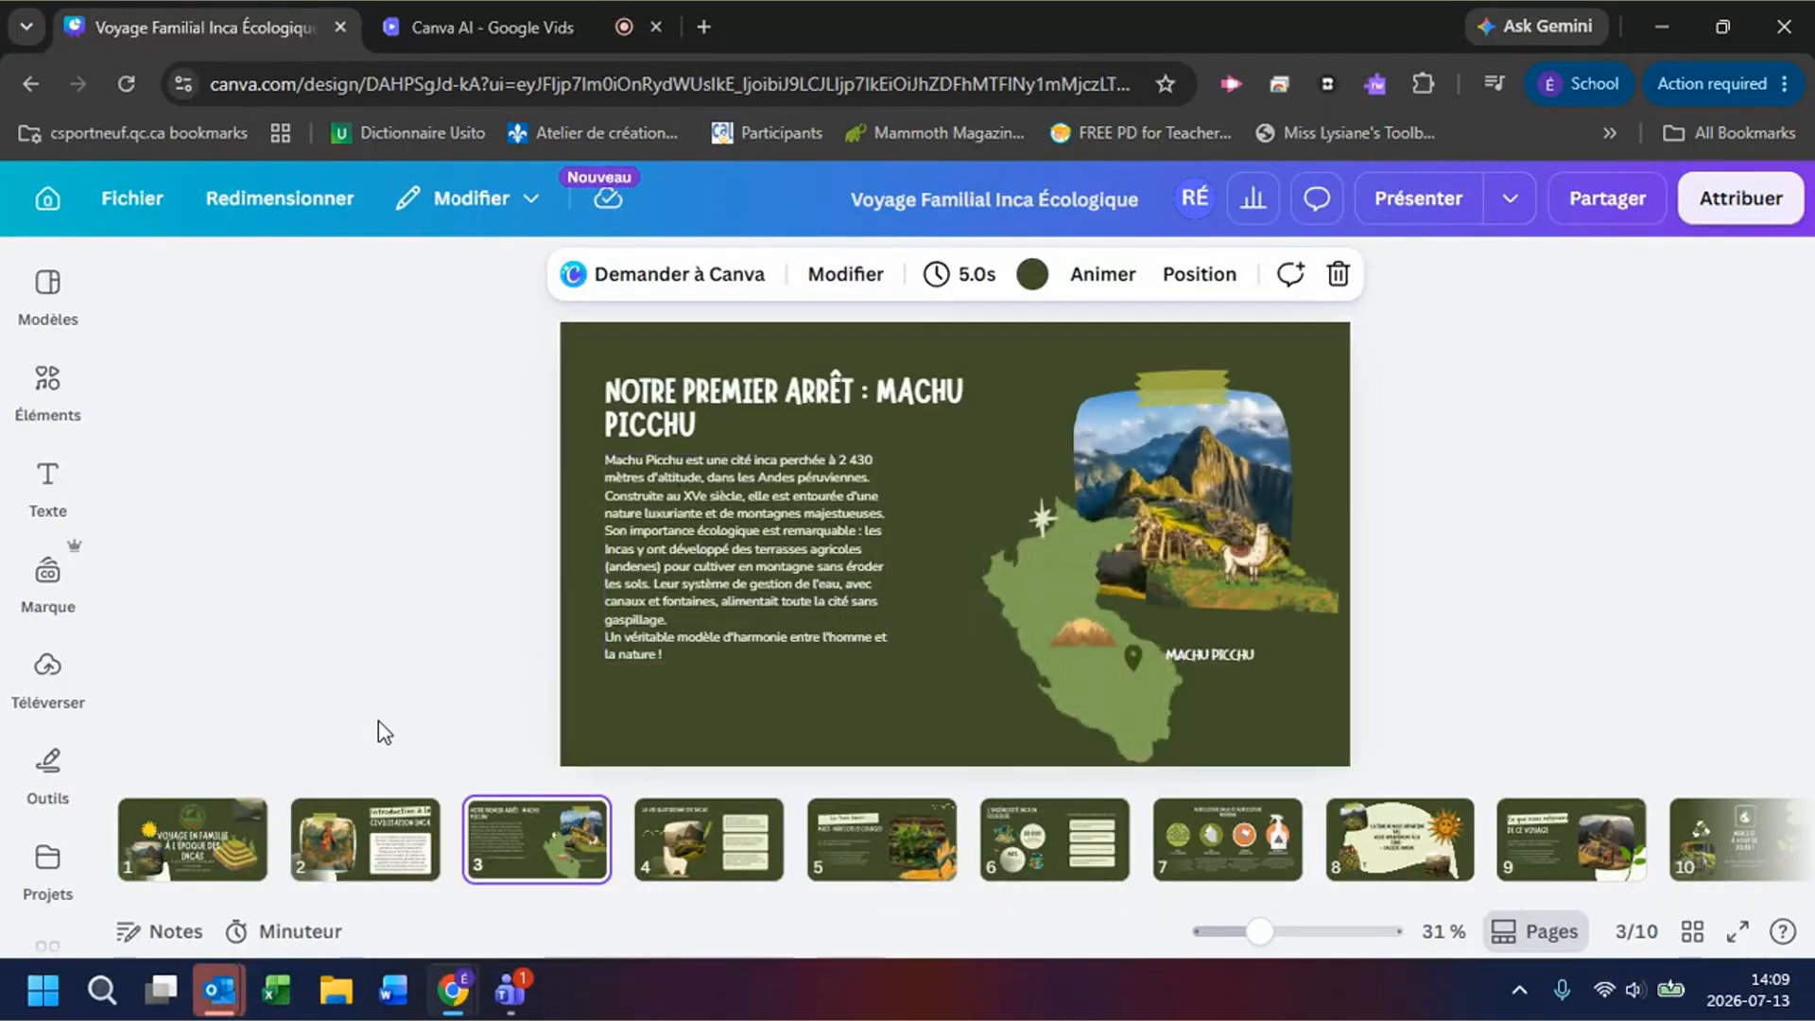
Step: Generate speaker notes for page 2 using the page's content
{"action": "left_click", "coordinate": [368, 865]}
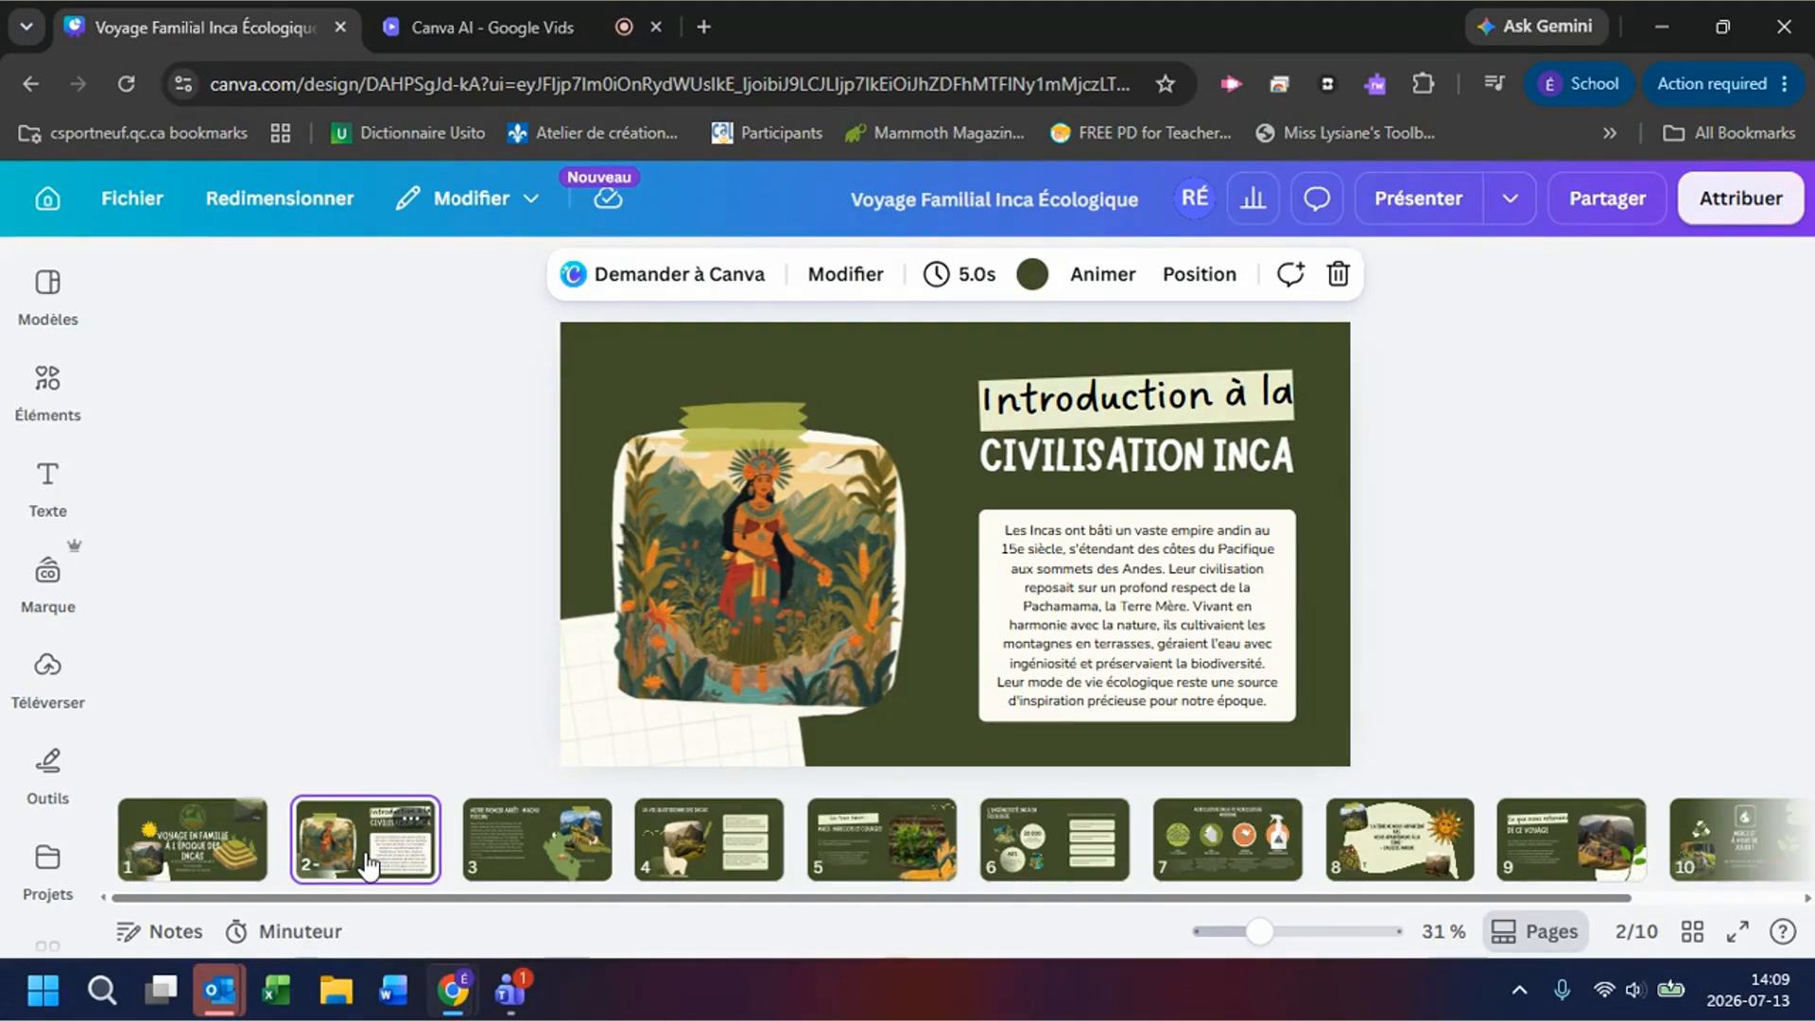
{"action": "left_click", "coordinate": [159, 931]}
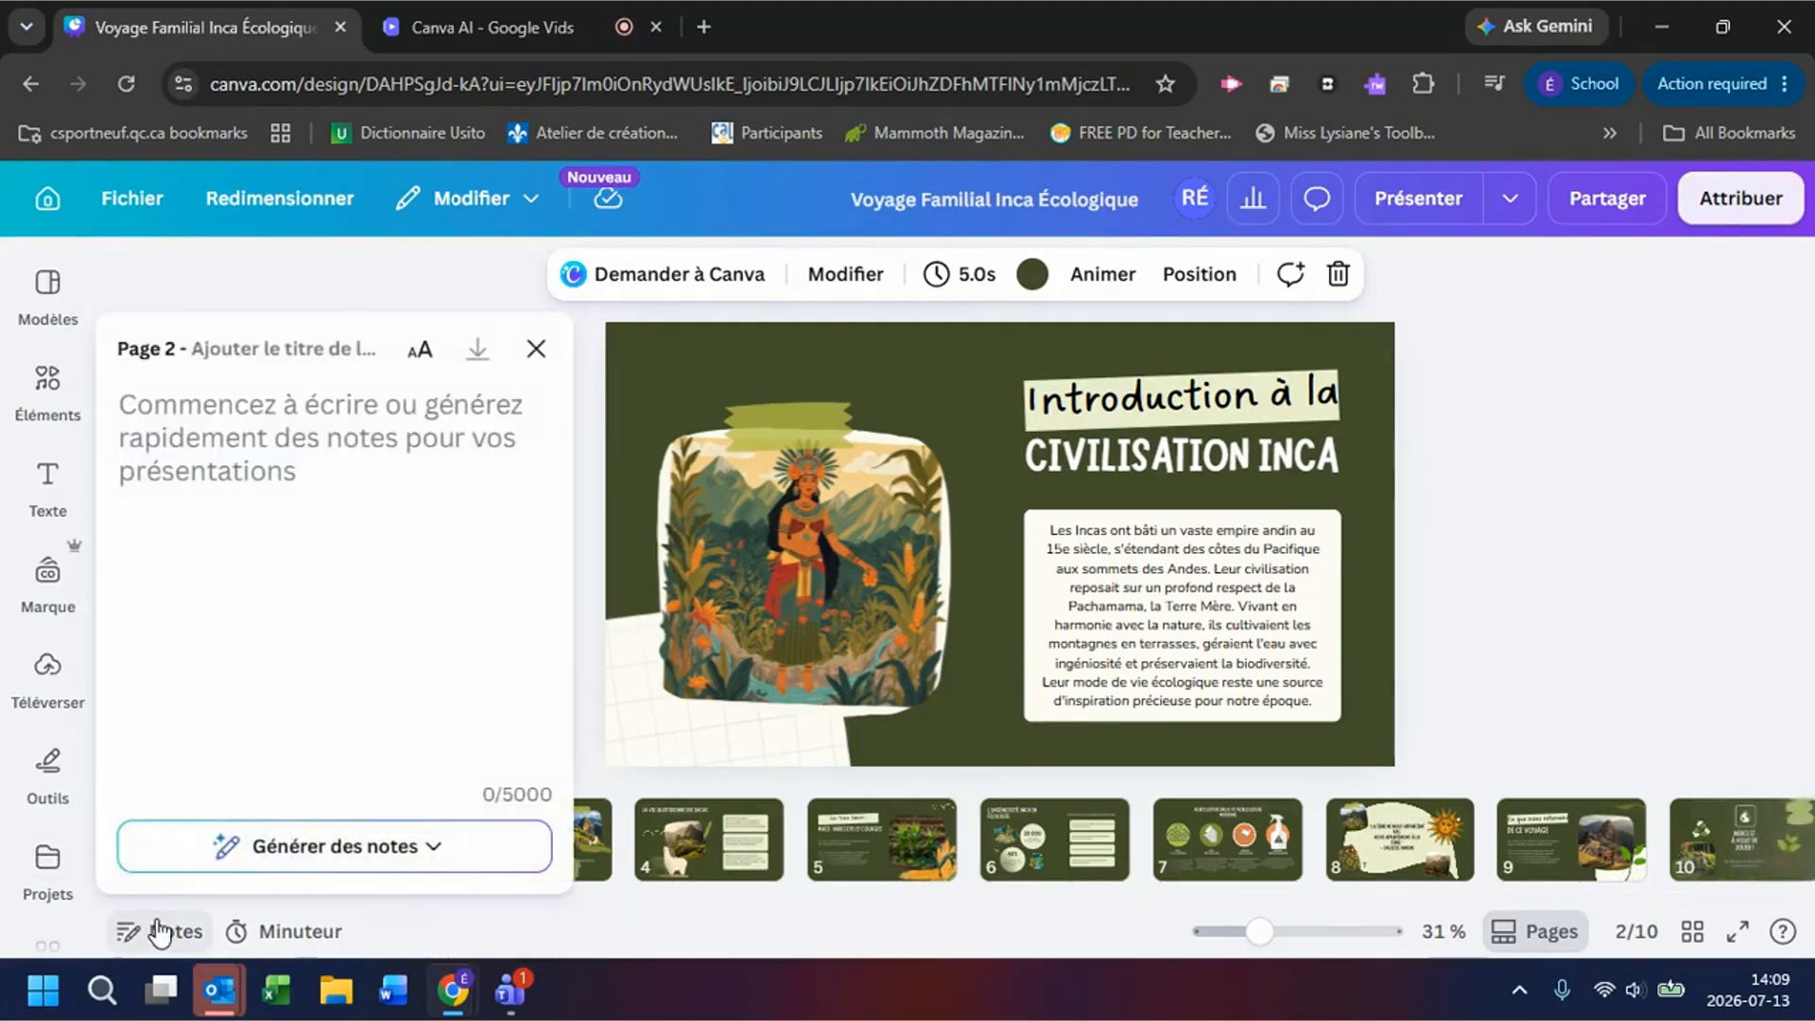
{"action": "left_click", "coordinate": [441, 857]}
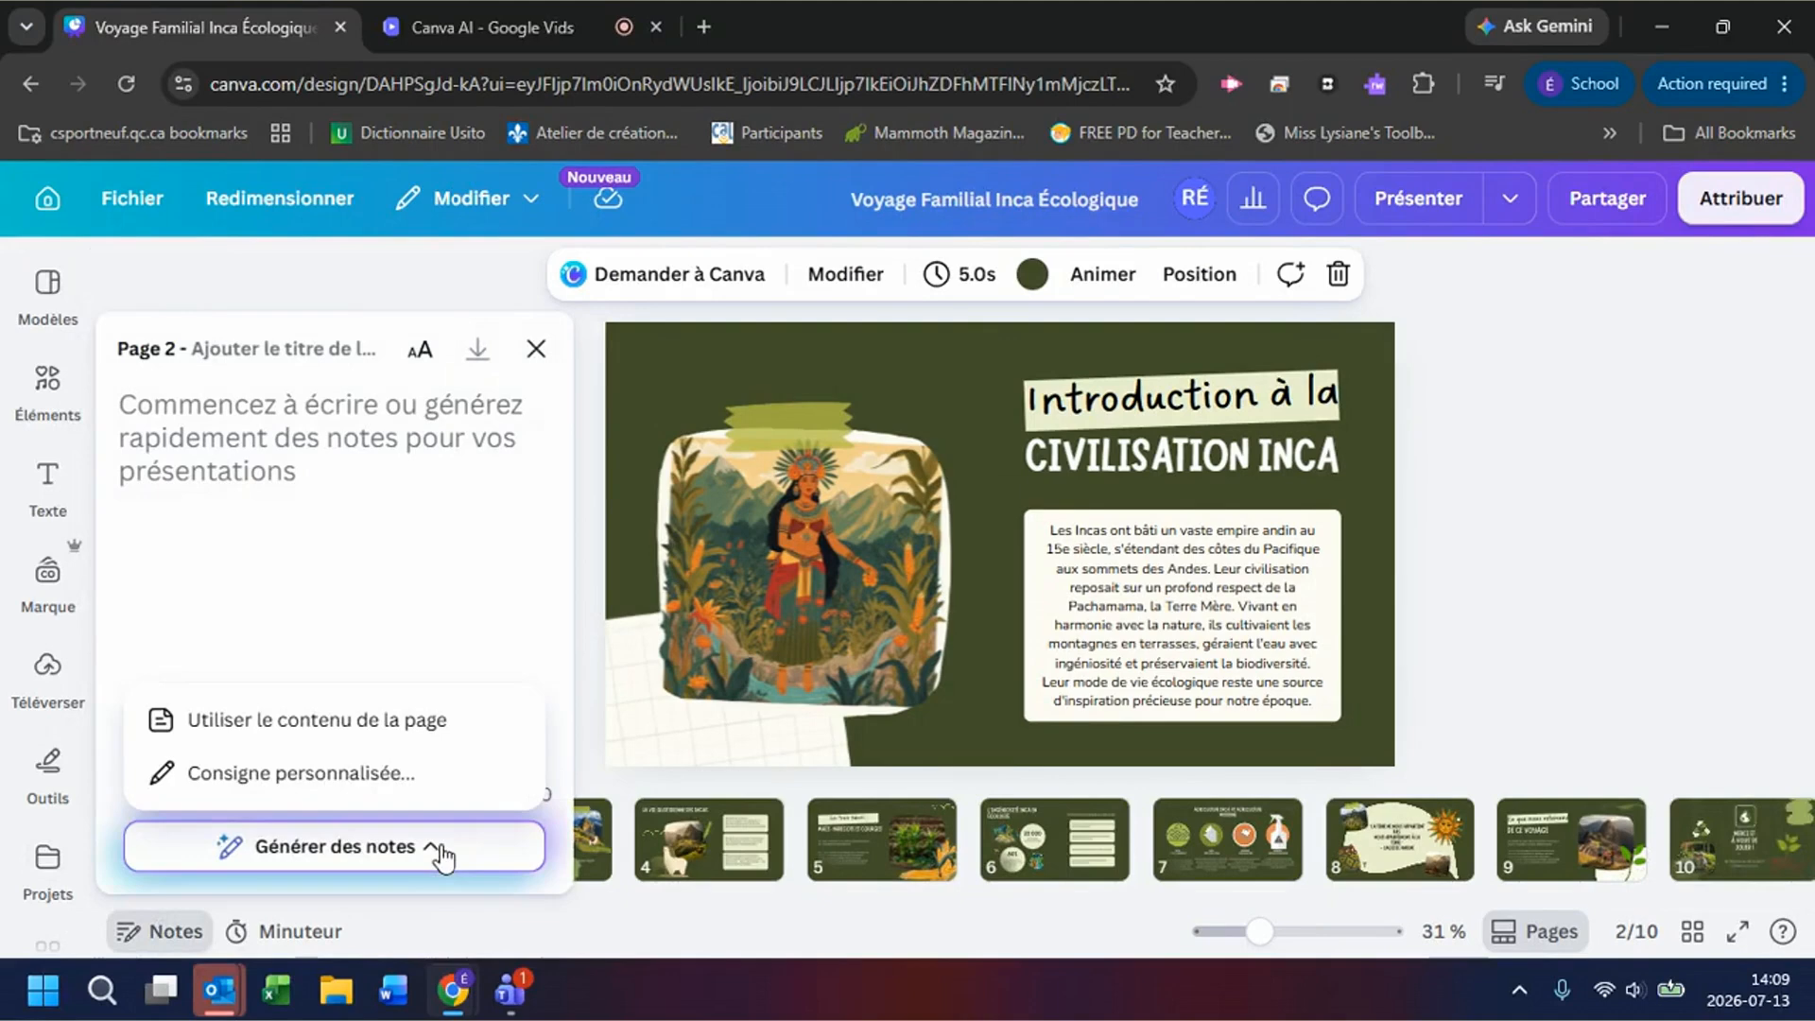
{"action": "left_click", "coordinate": [350, 727]}
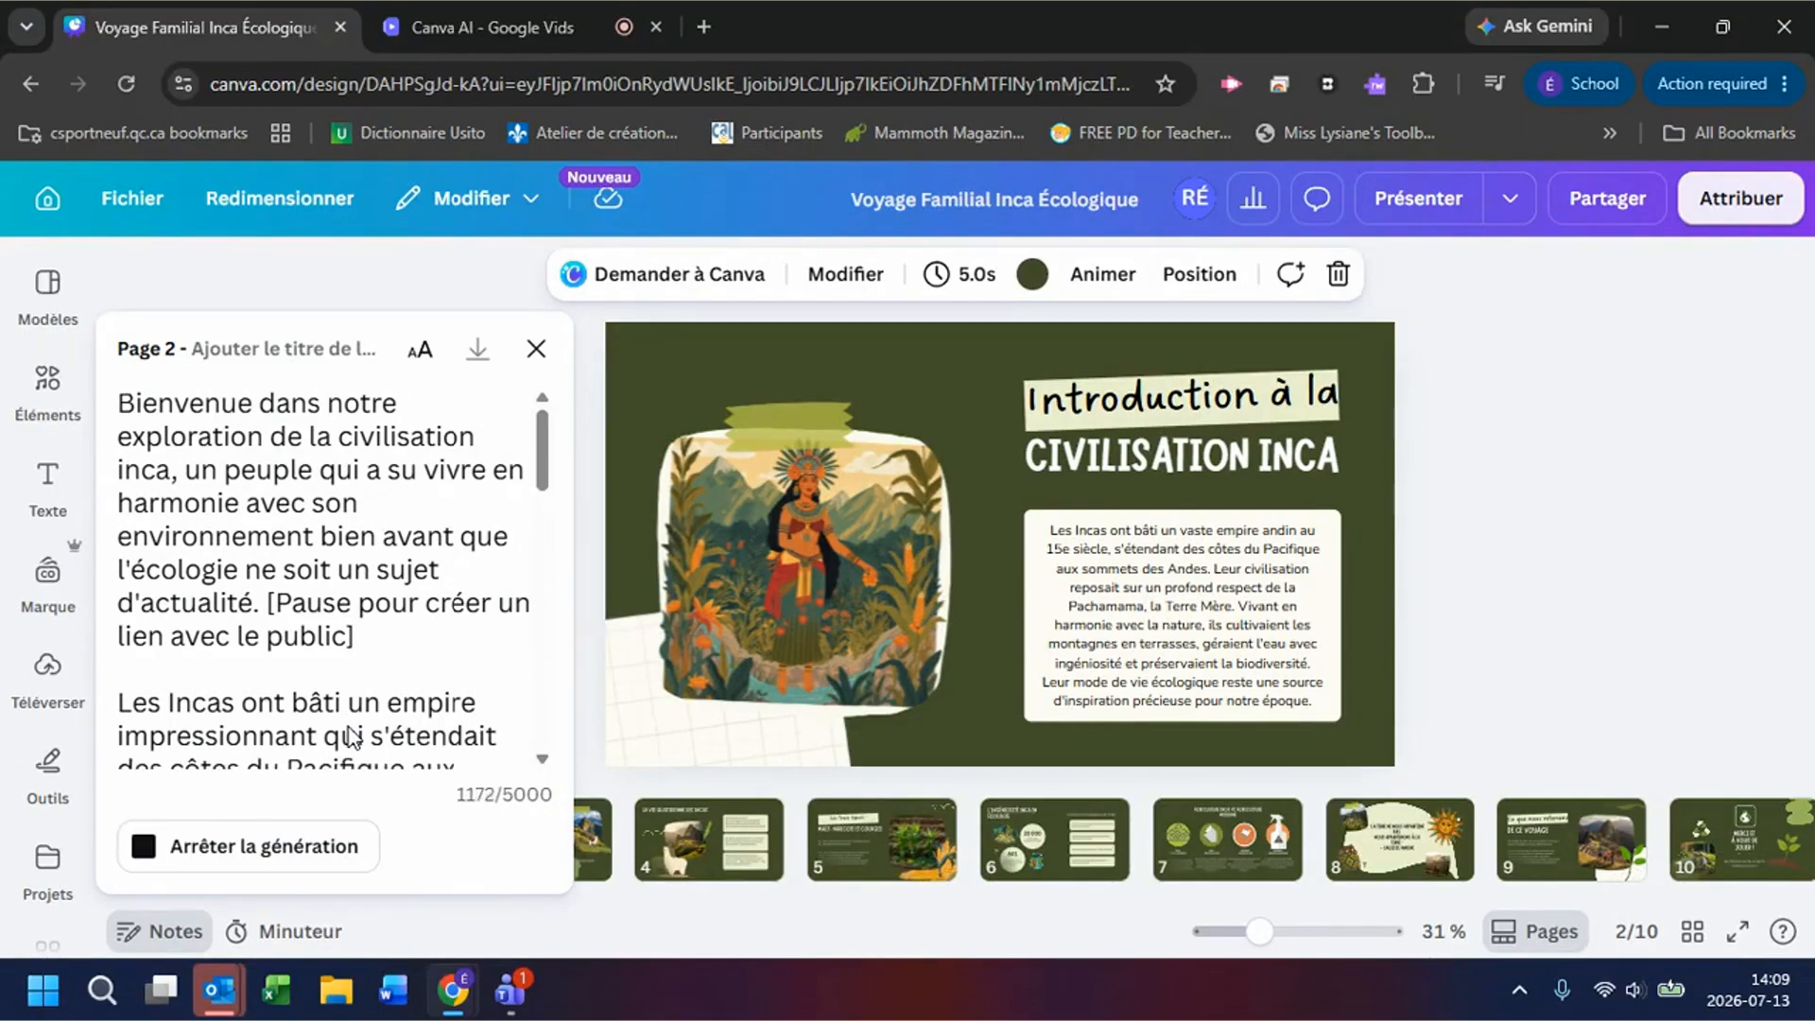
Step: Read through page 2's generated notes and rewrite them with the Plus amusant option
{"action": "left_click_drag", "start_coordinate": [544, 440], "coordinate": [530, 667]}
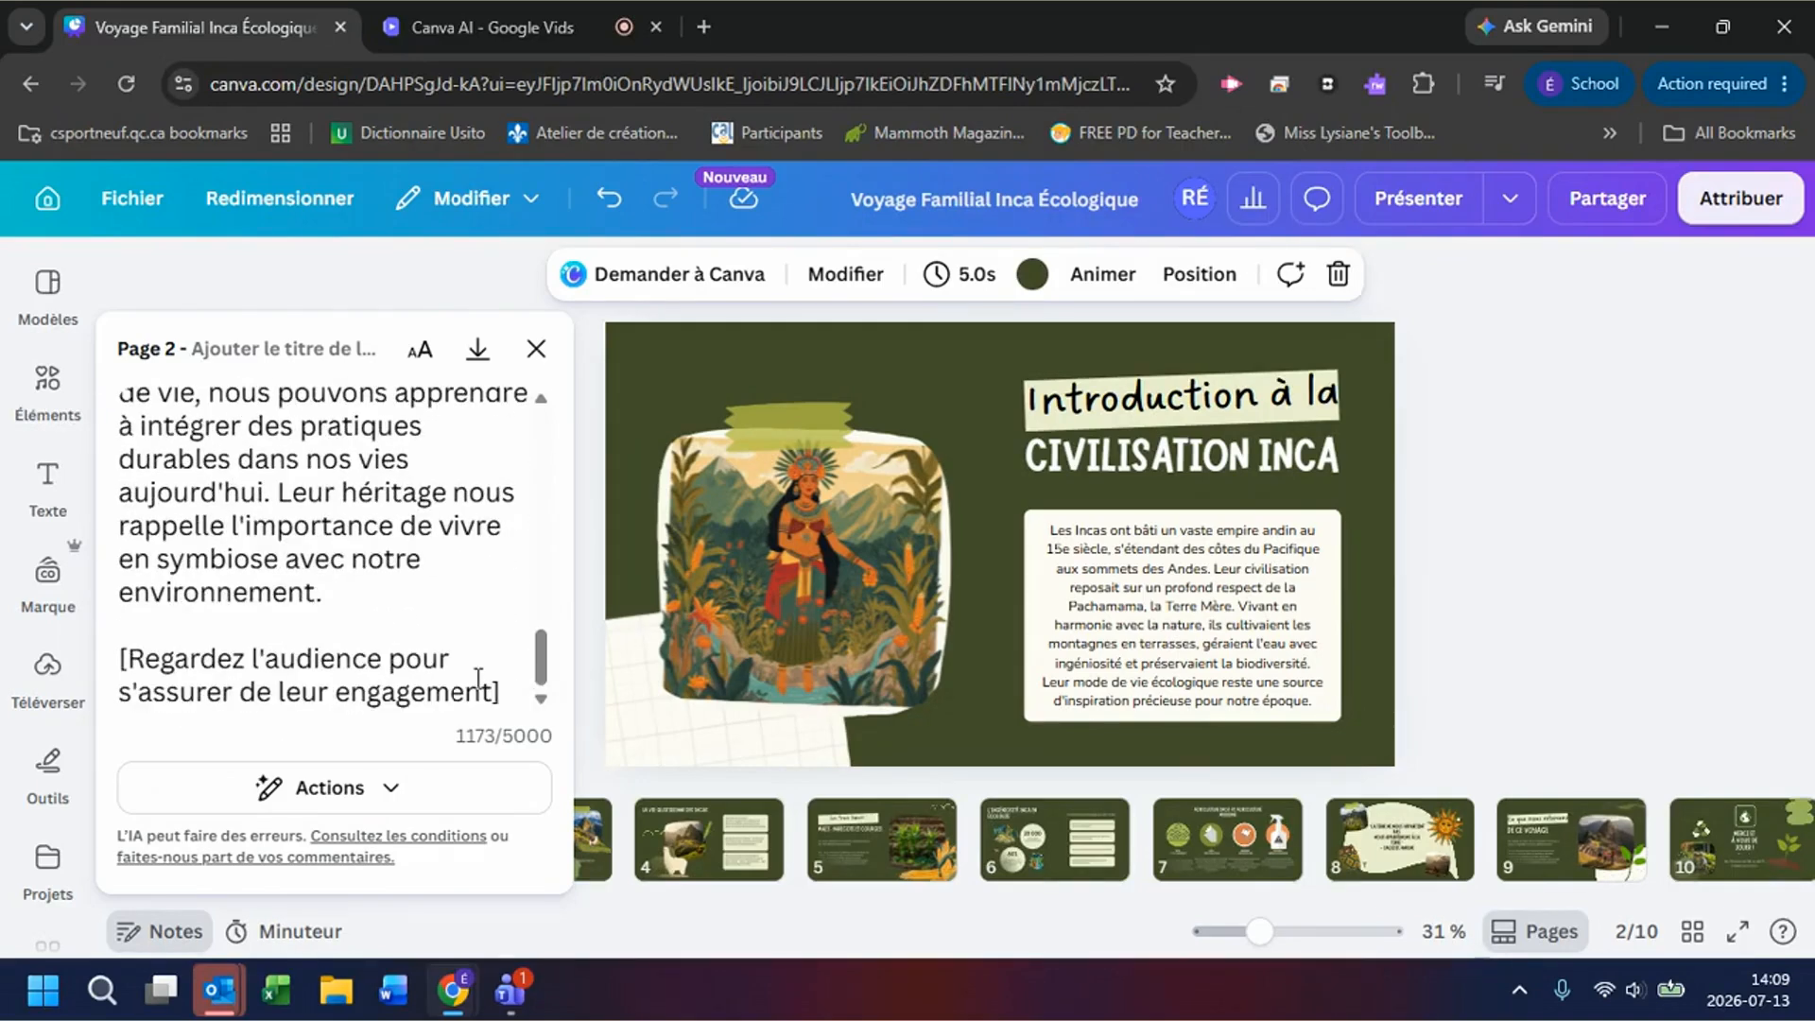
{"action": "left_click", "coordinate": [388, 797]}
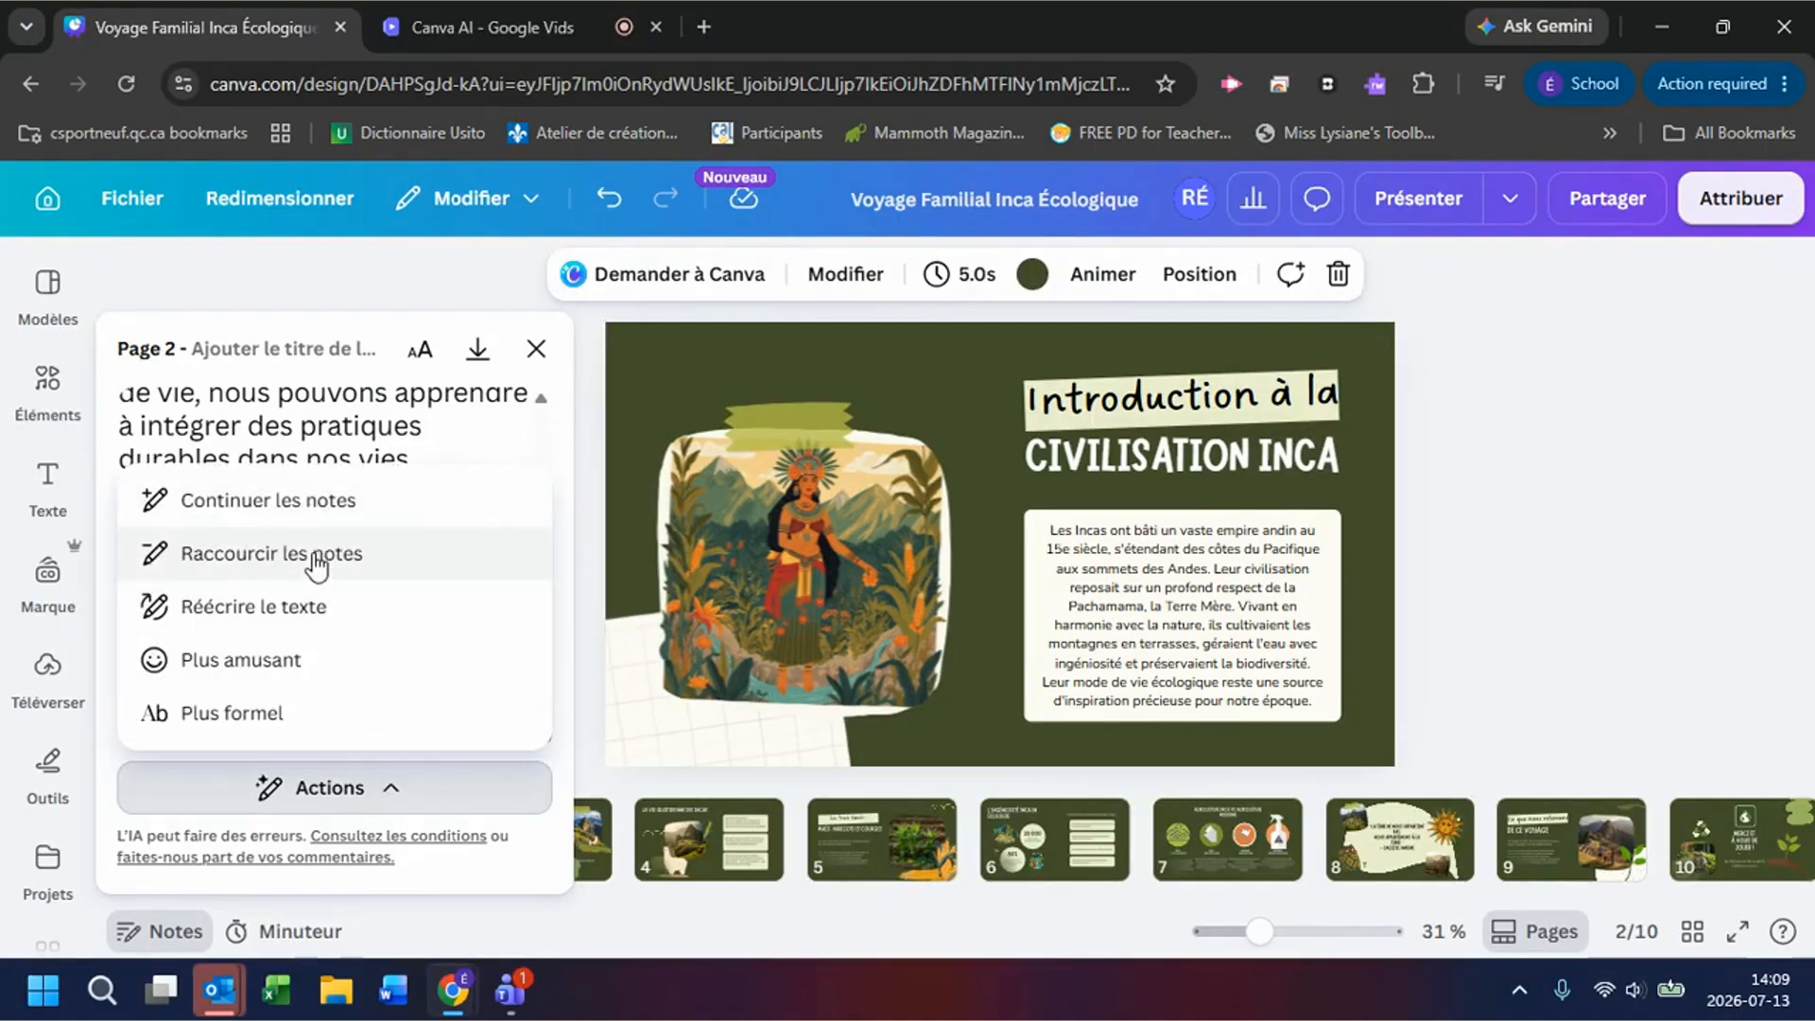
{"action": "left_click", "coordinate": [247, 662]}
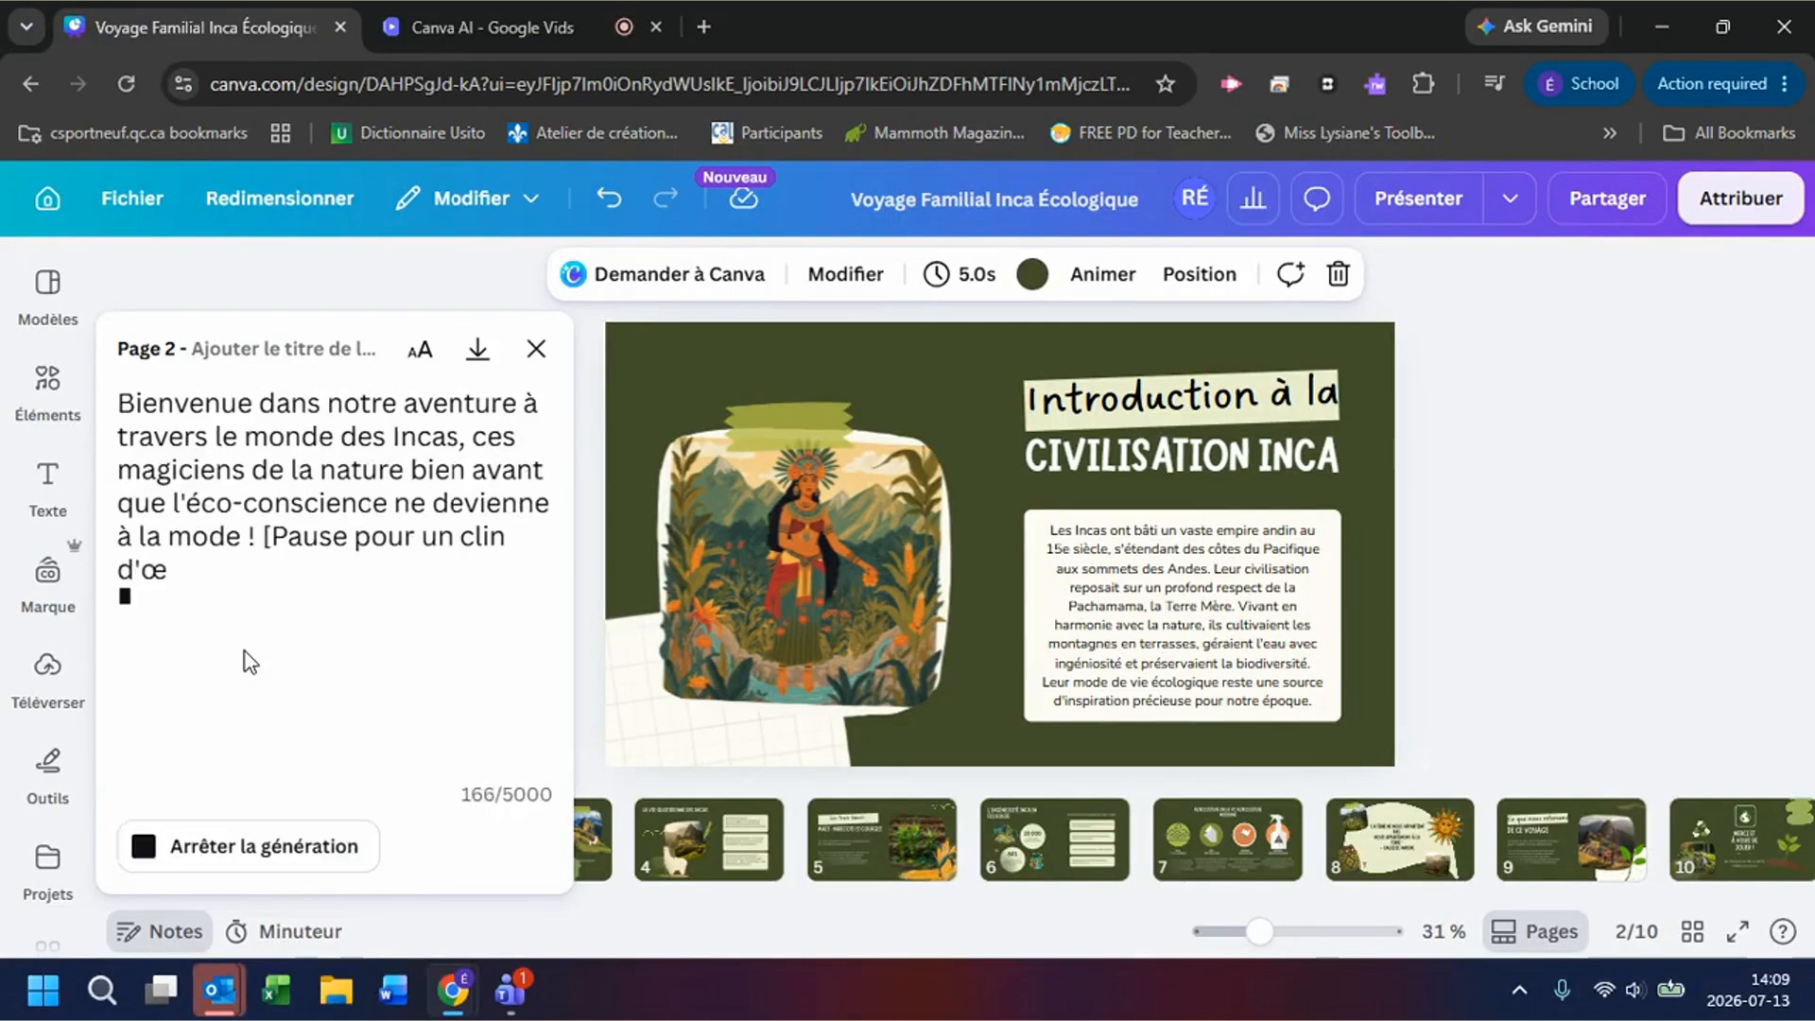